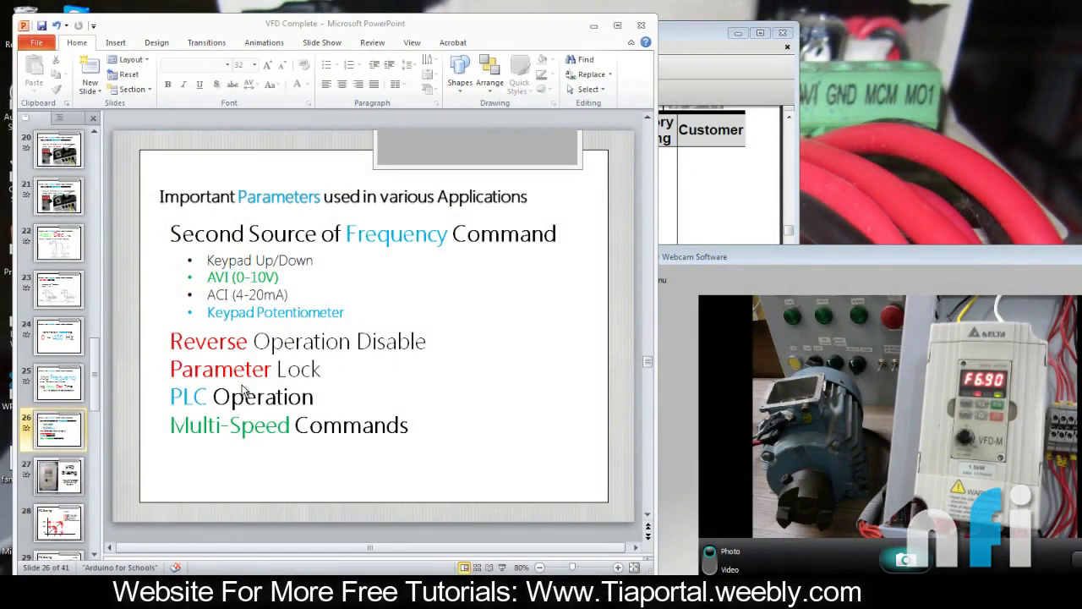
Step: Highlight the PLC Operation and Multi-Speed Commands lines, then bring the manual forward to page 38
drag(245, 398, 408, 427)
click(497, 398)
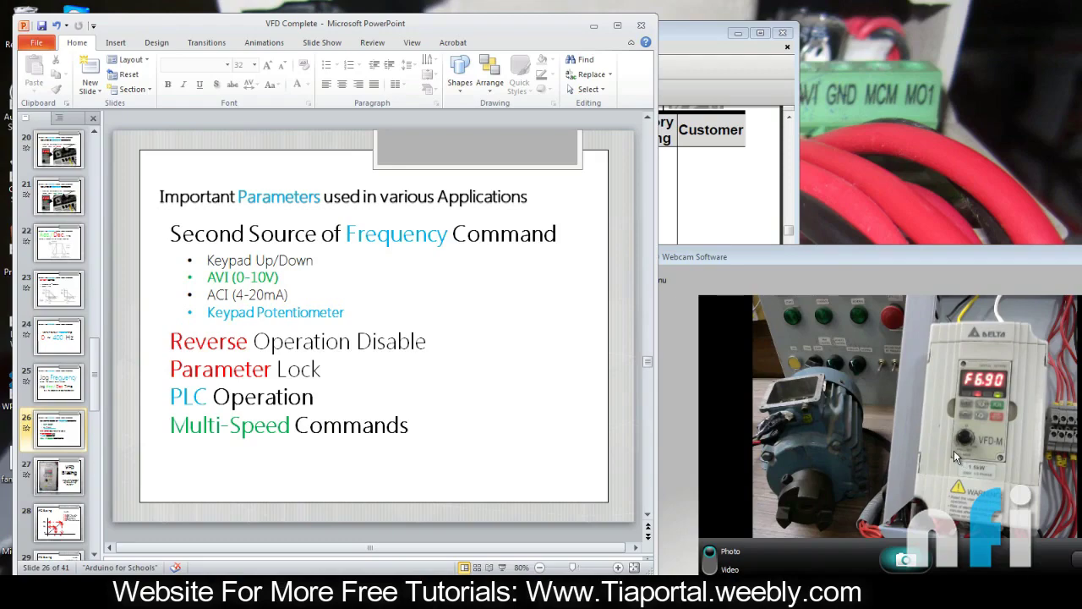
click(753, 231)
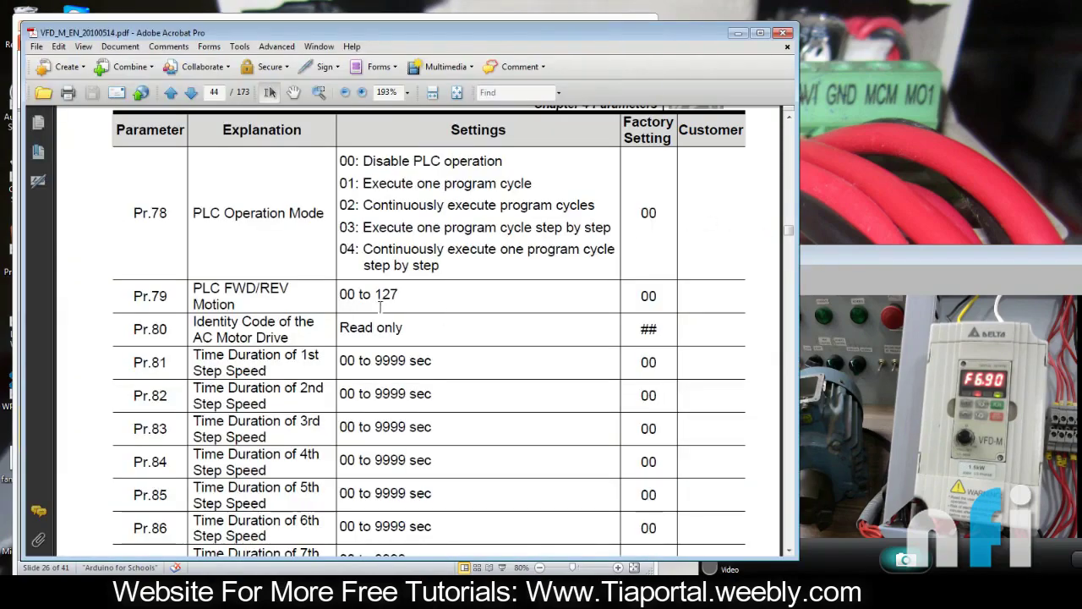
scroll(379, 306, up, 20)
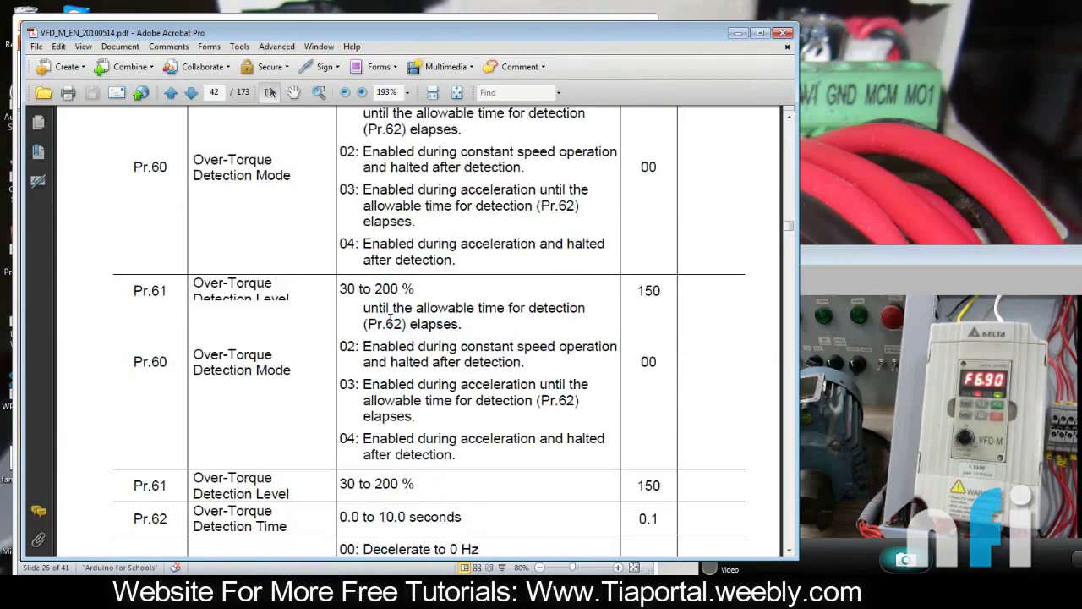
scroll(390, 318, up, 20)
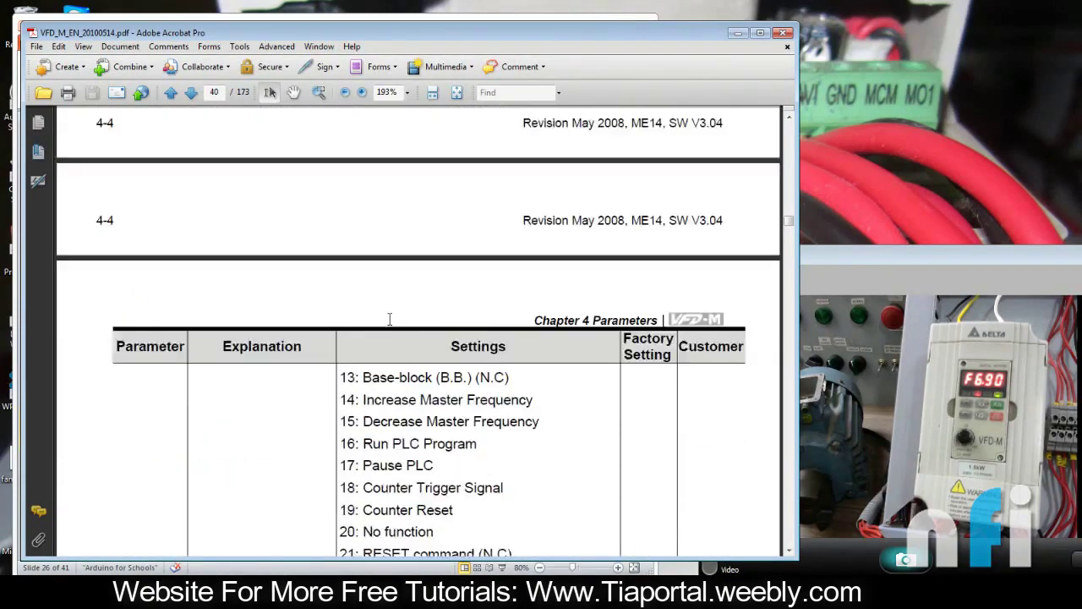
scroll(389, 319, up, 20)
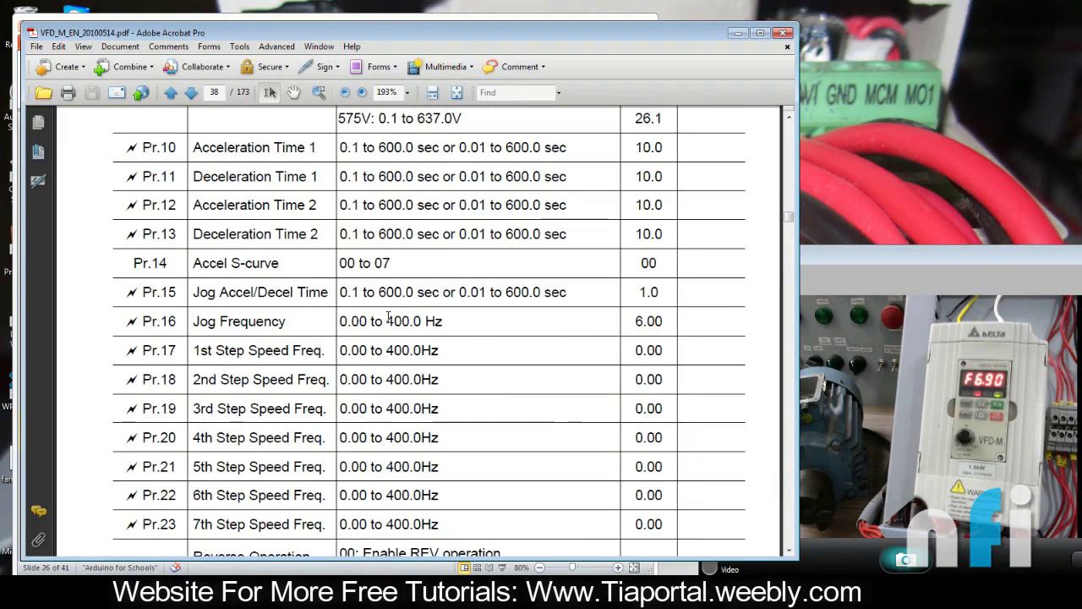
scroll(388, 317, down, 3)
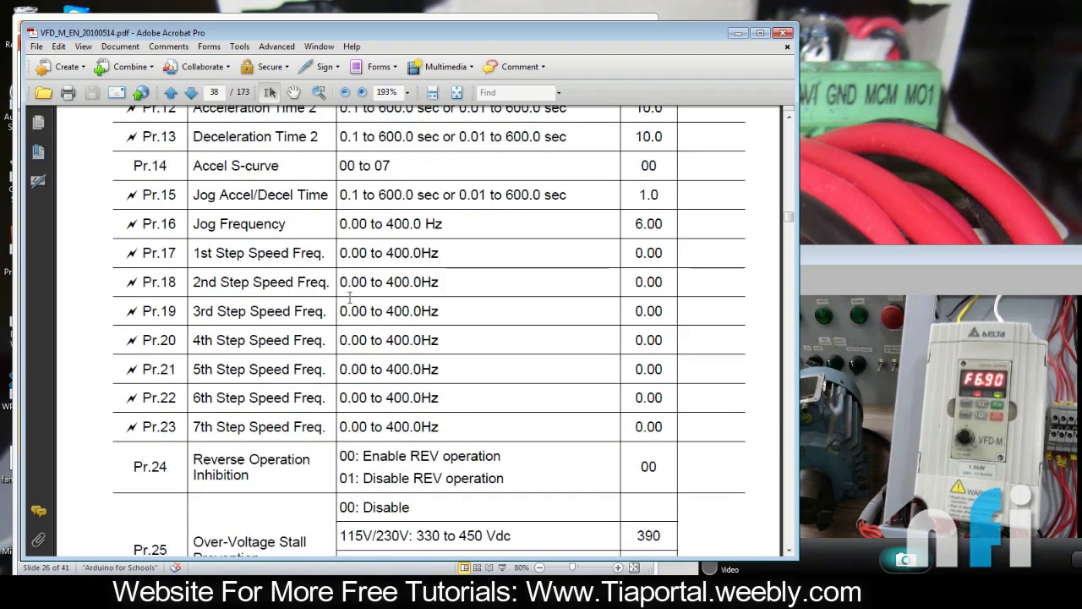
Step: Highlight the step speed frequency ranges and the 1st–7th step speed rows, Pr.17–Pr.23
drag(336, 255, 457, 323)
click(334, 287)
click(361, 347)
drag(346, 374, 406, 378)
click(409, 396)
drag(250, 253, 421, 430)
Step: Minimize the VFD wiring diagram and highlight the Pr.17–Pr.23 step speed rows in the manual
click(450, 431)
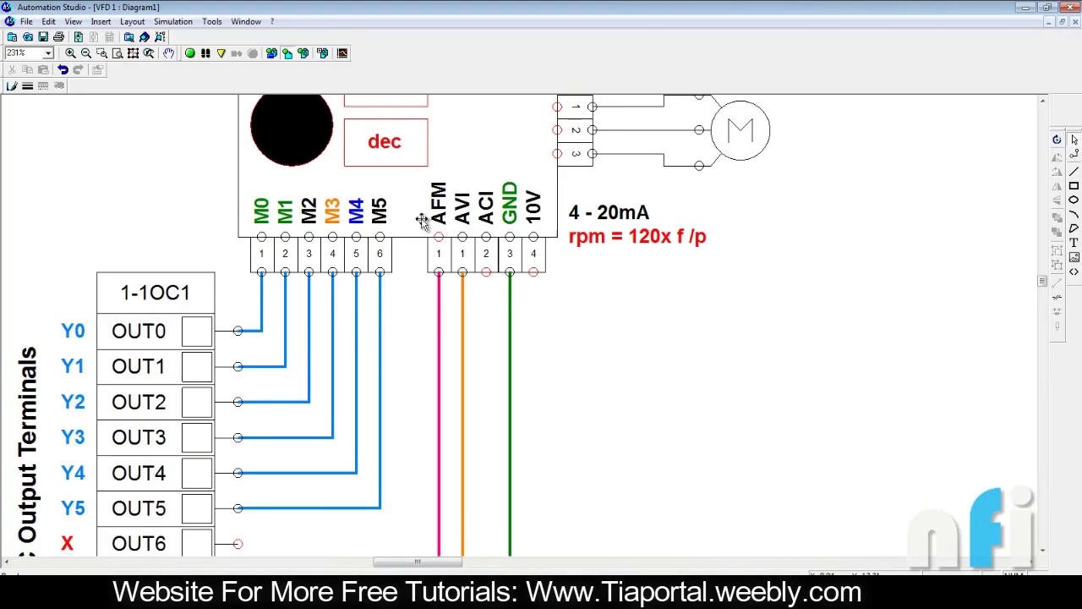
click(1025, 6)
drag(201, 237, 542, 430)
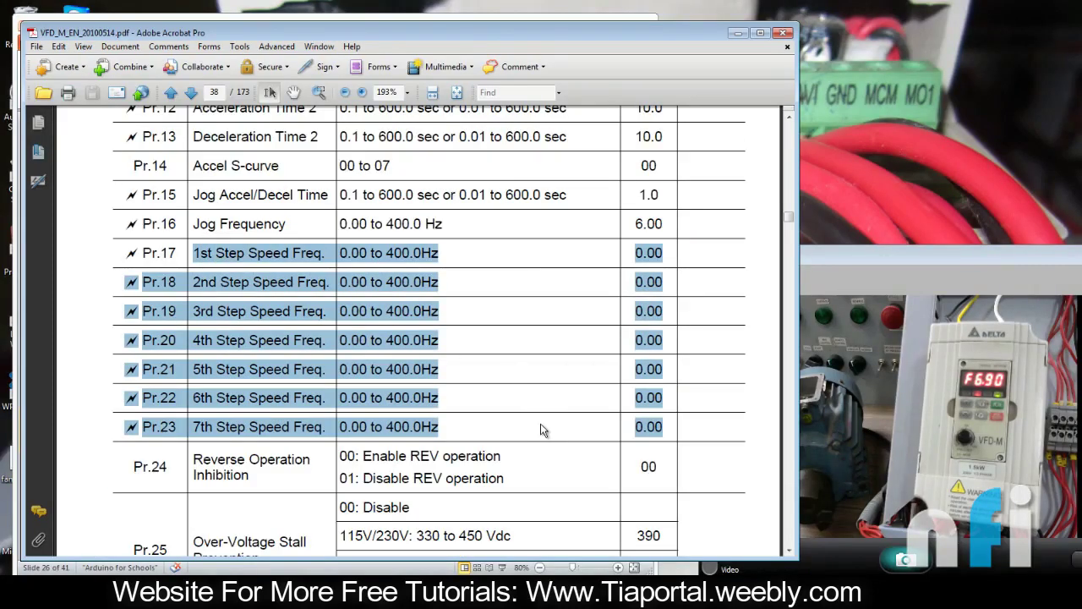
click(401, 283)
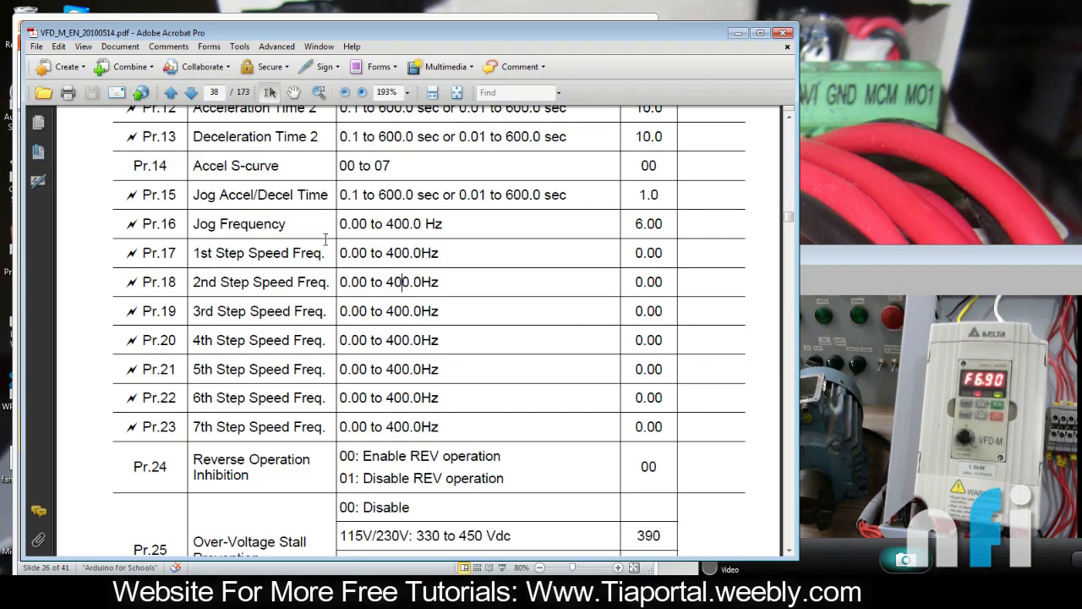
drag(263, 248, 321, 427)
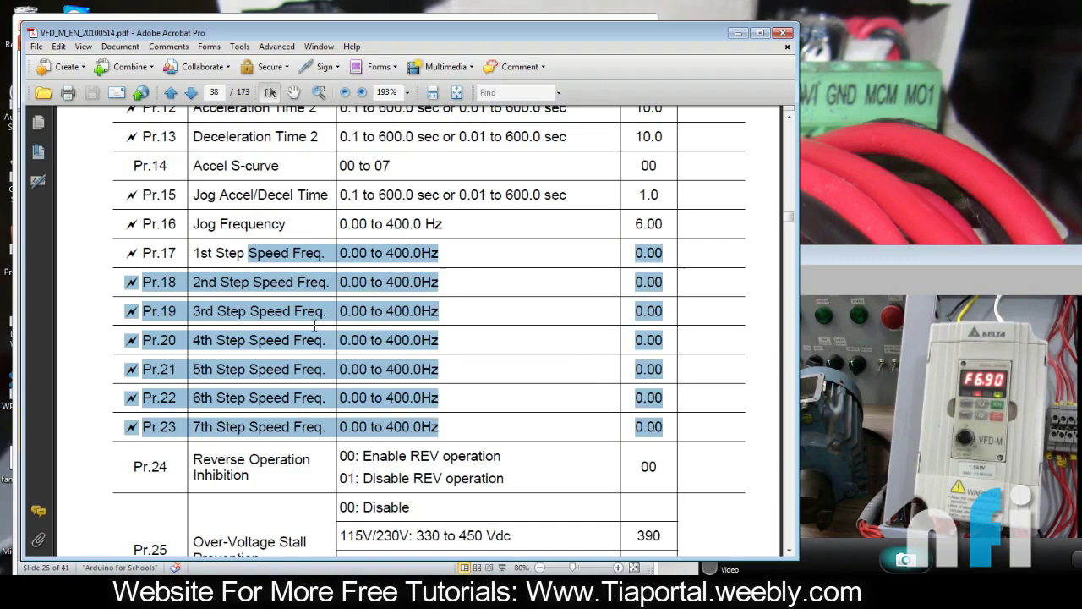
click(323, 329)
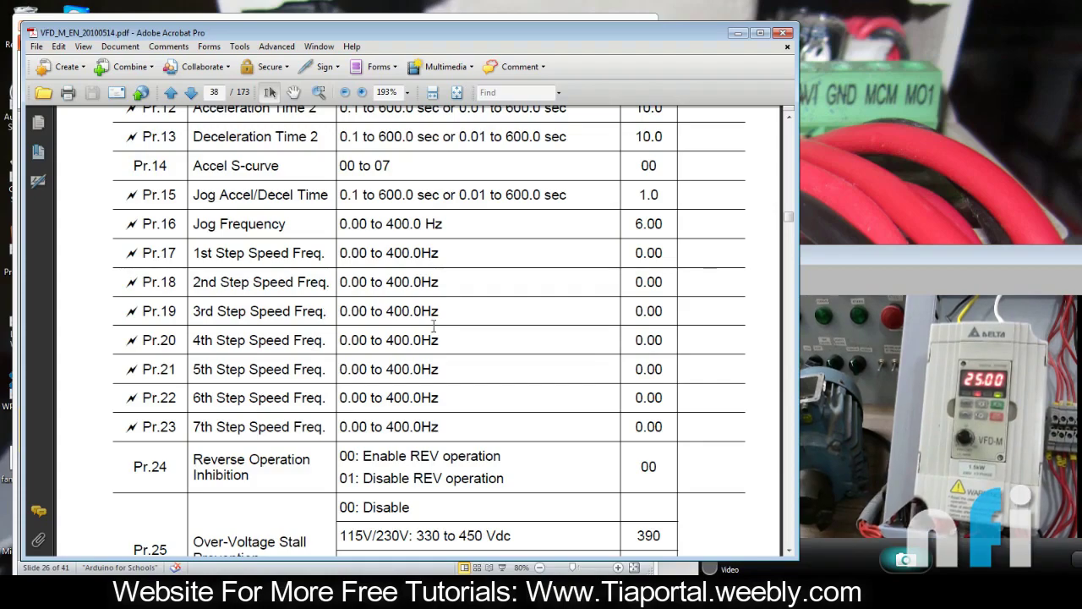
Step: Scroll the manual down to page 44, showing Pr.78 PLC Operation Mode
drag(389, 218, 430, 403)
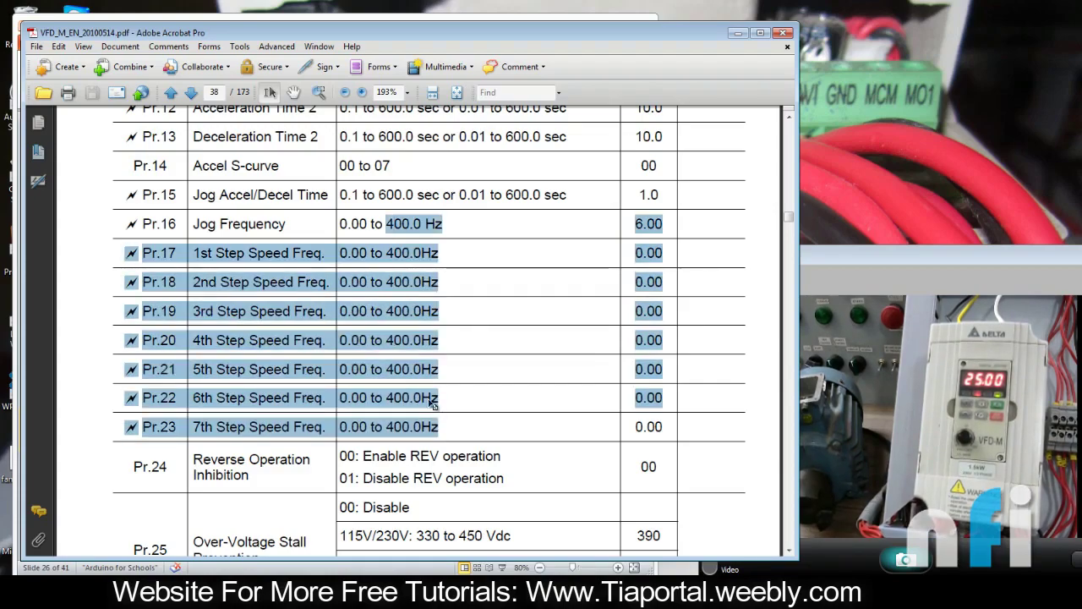
click(431, 403)
scroll(430, 400, down, 10)
scroll(430, 399, down, 15)
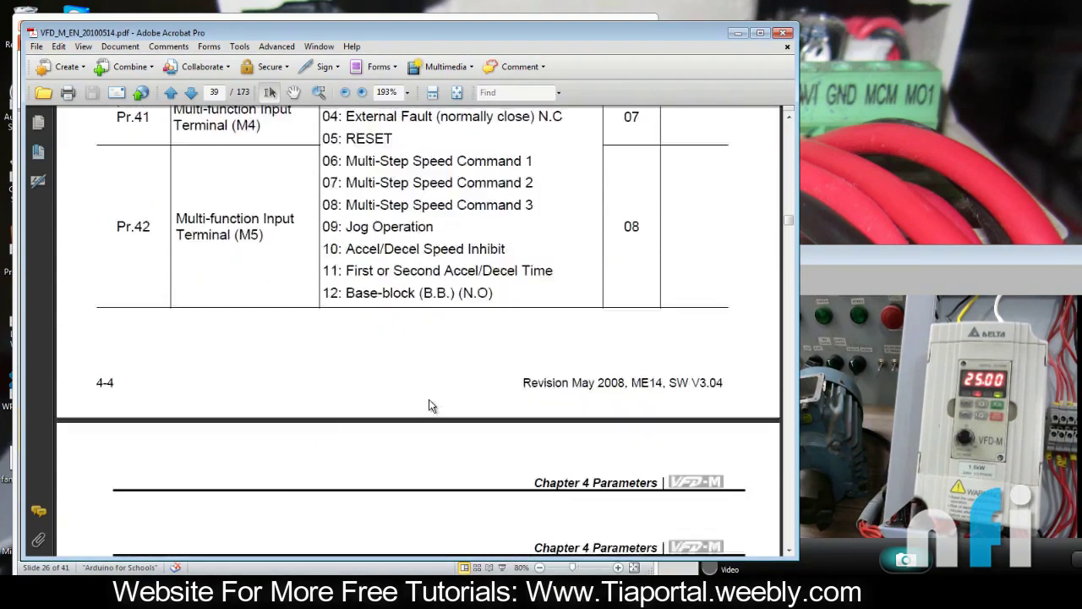
scroll(430, 400, down, 20)
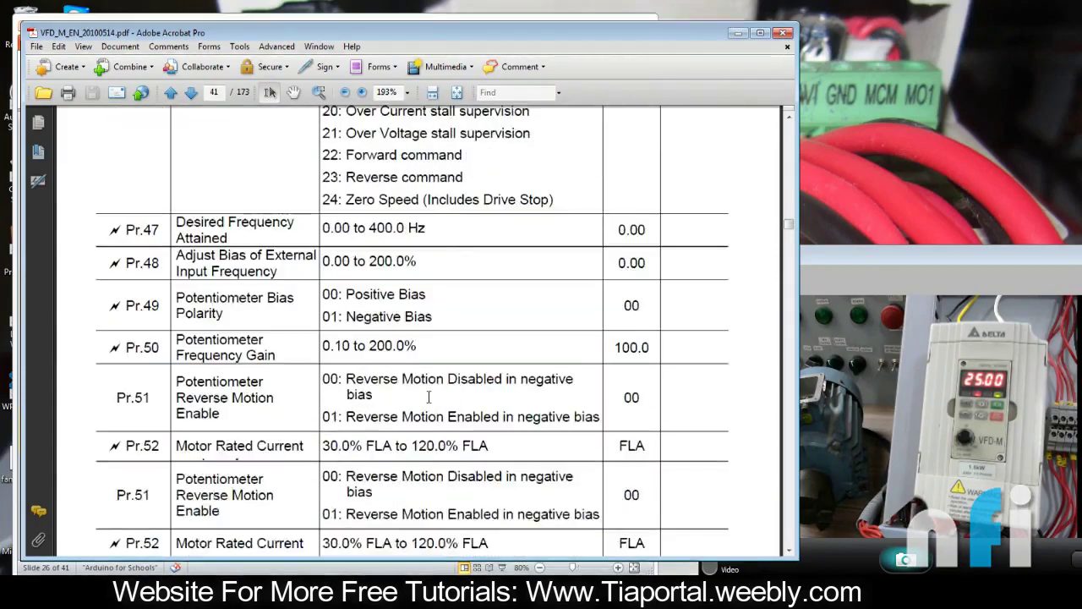
scroll(417, 396, down, 20)
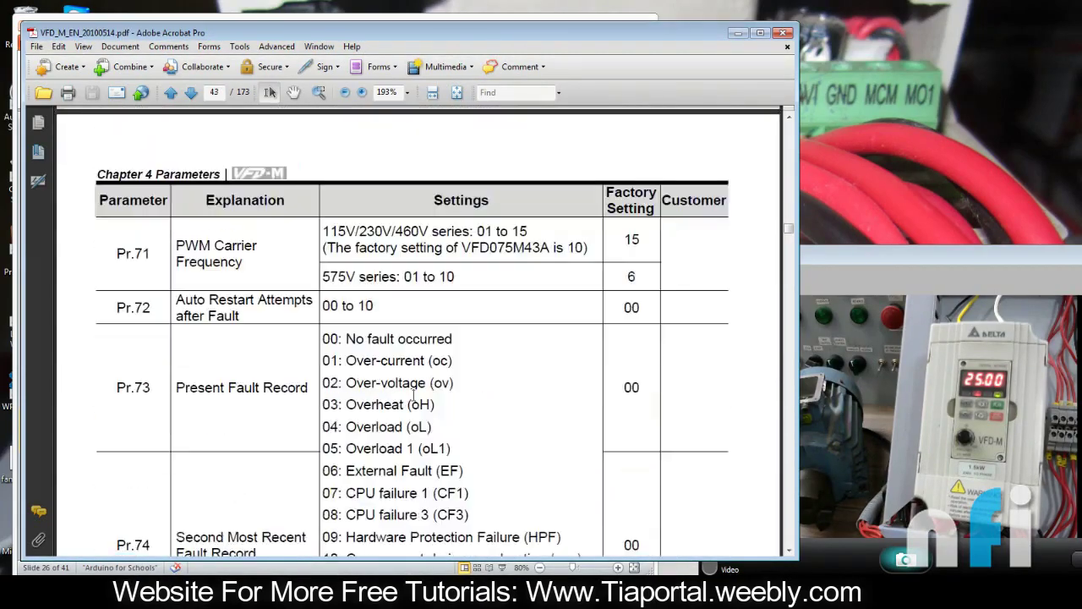
scroll(415, 402, down, 15)
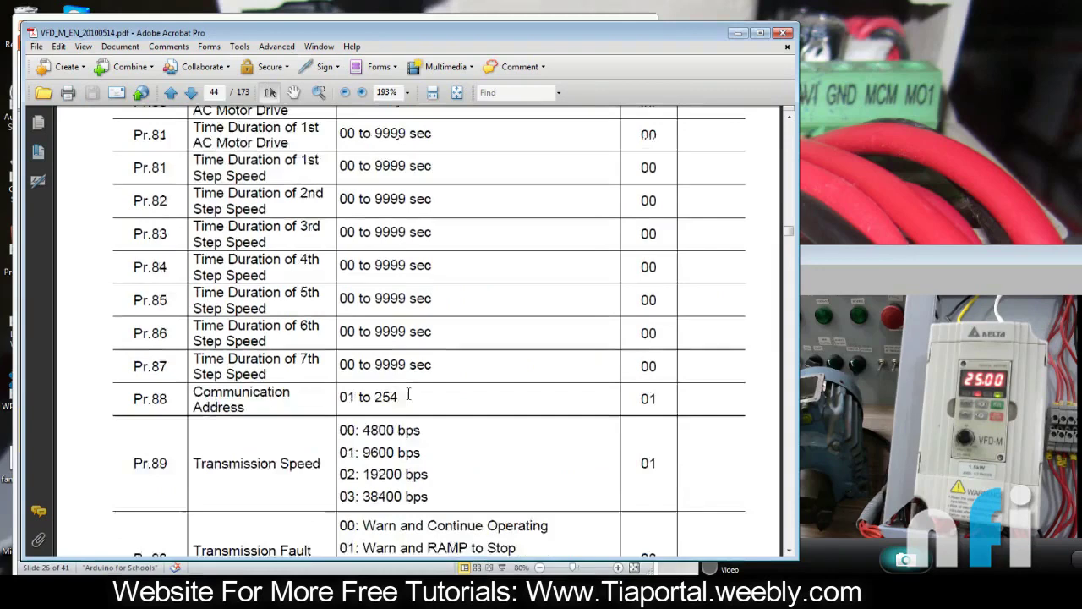
scroll(389, 270, up, 2)
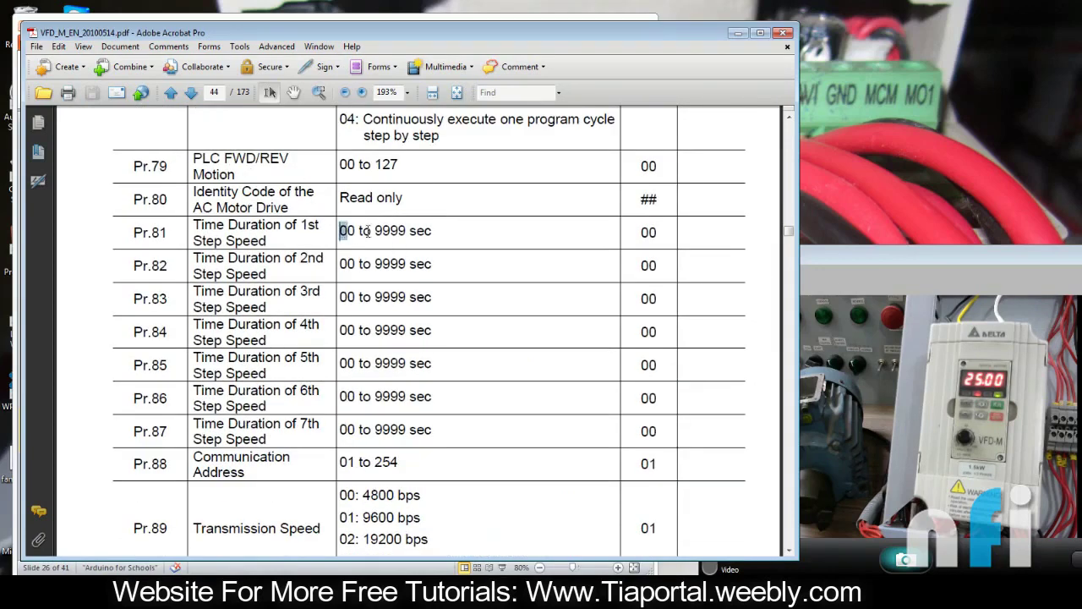
Step: Highlight Pr.81's 00–9999 sec range and default, then the Pr.81–Pr.88 time duration rows
drag(340, 229, 438, 233)
drag(648, 230, 659, 231)
drag(136, 232, 183, 231)
click(273, 224)
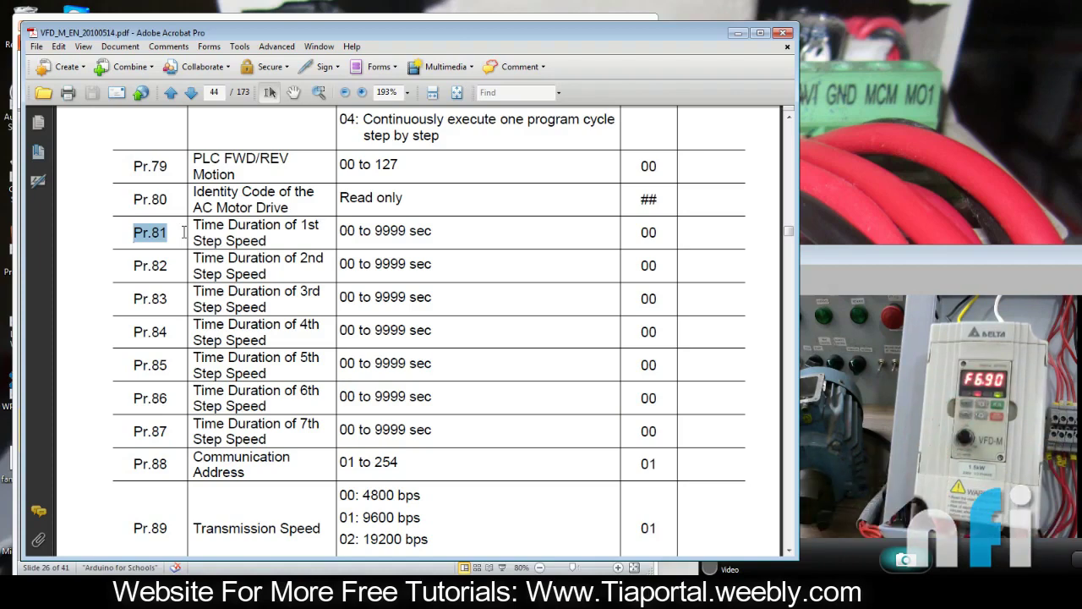
drag(265, 240, 385, 466)
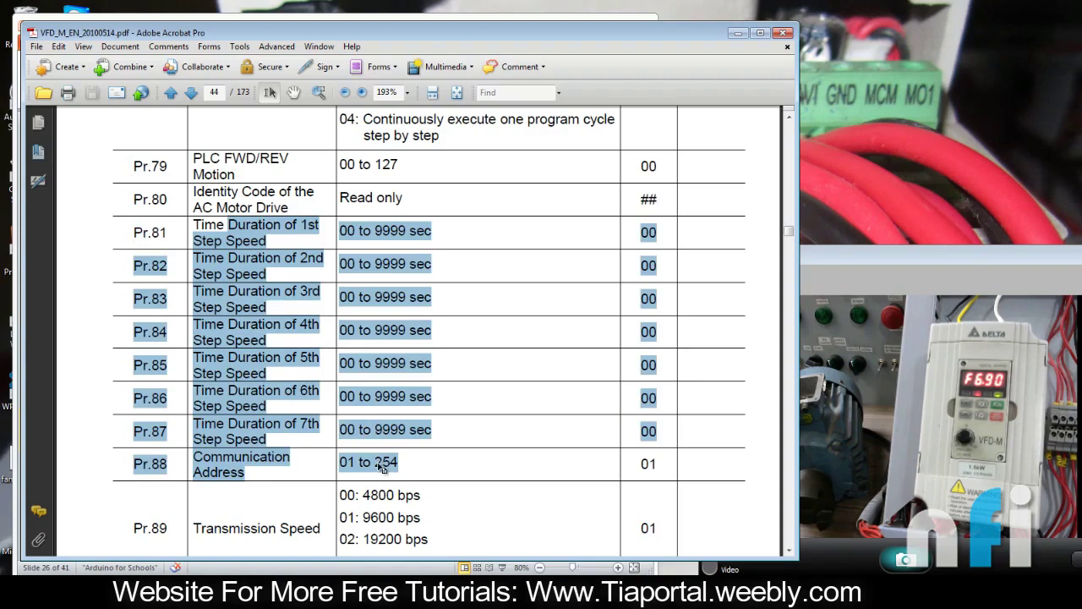
click(313, 304)
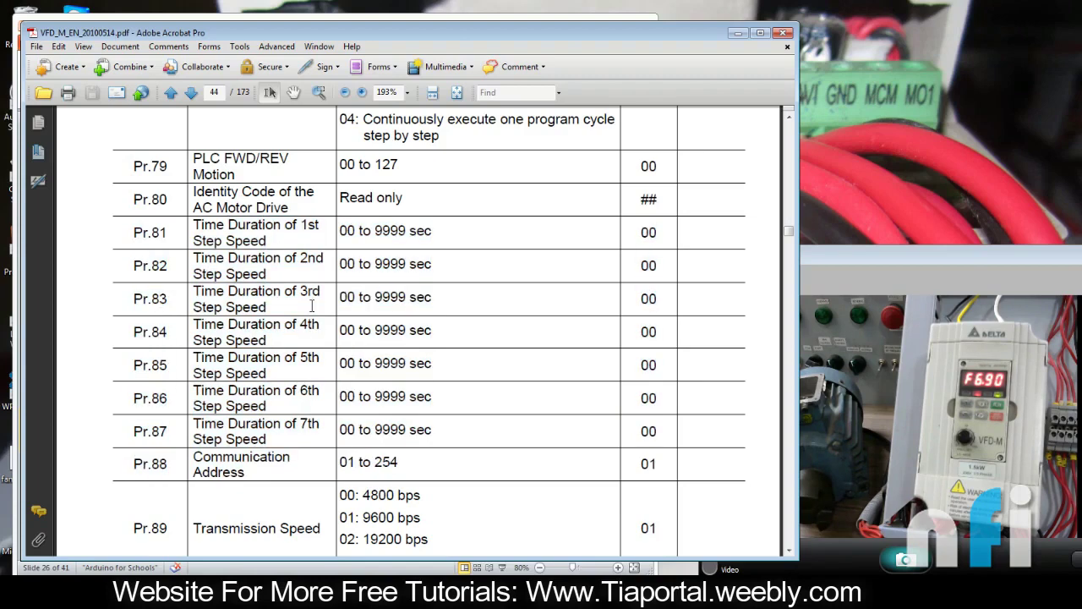
Step: Point out Pr.78's PLC operation mode options, ending on '01: Execute one program cycle'
scroll(312, 306, up, 5)
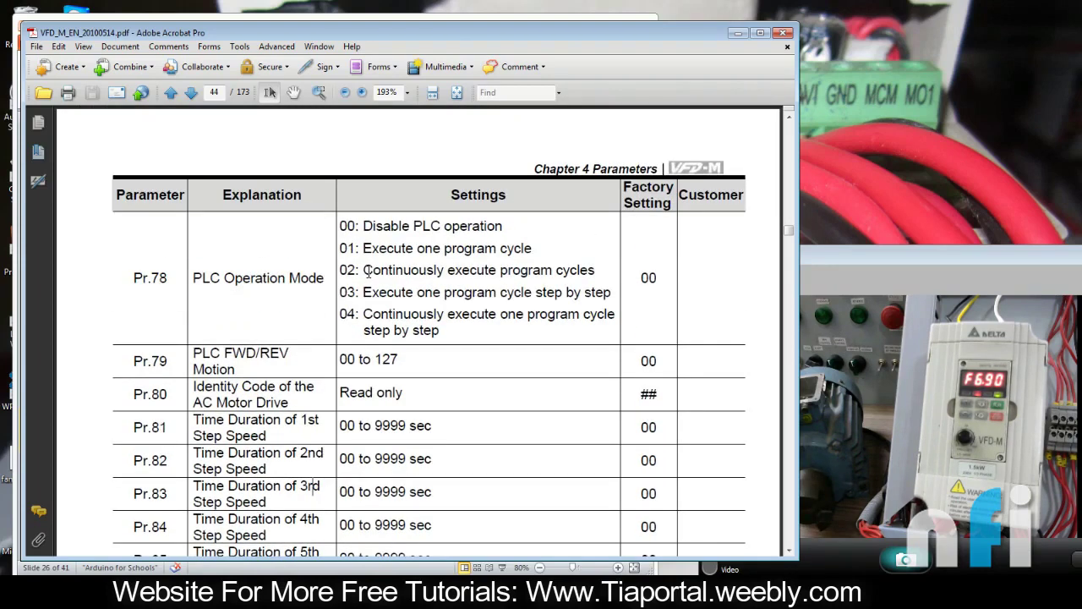
drag(351, 229, 219, 284)
click(131, 273)
drag(133, 277, 476, 225)
click(649, 272)
click(497, 248)
drag(341, 248, 534, 248)
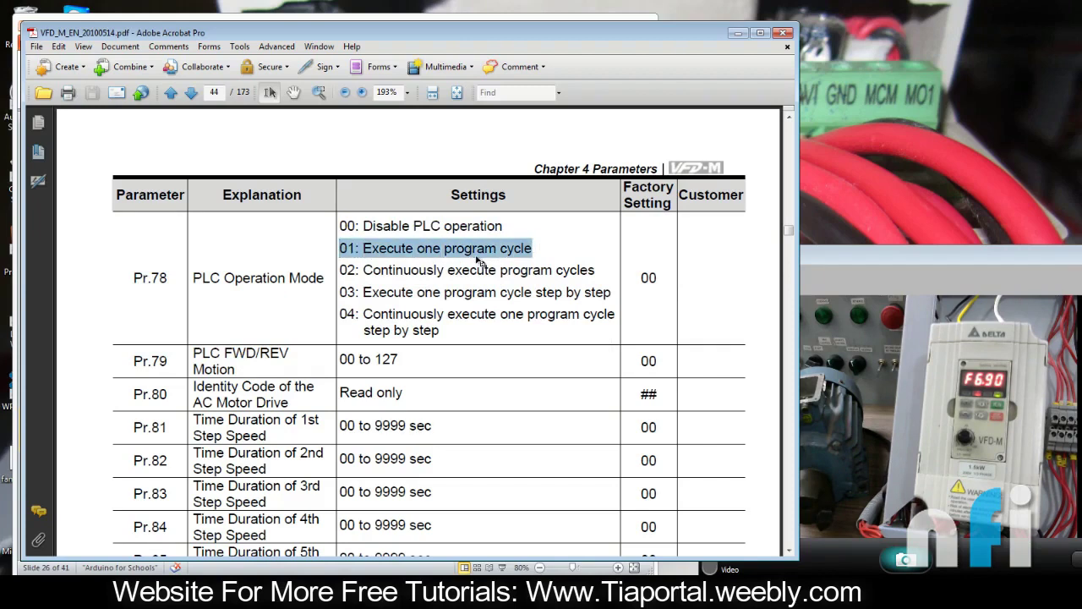
click(366, 250)
drag(339, 248, 536, 248)
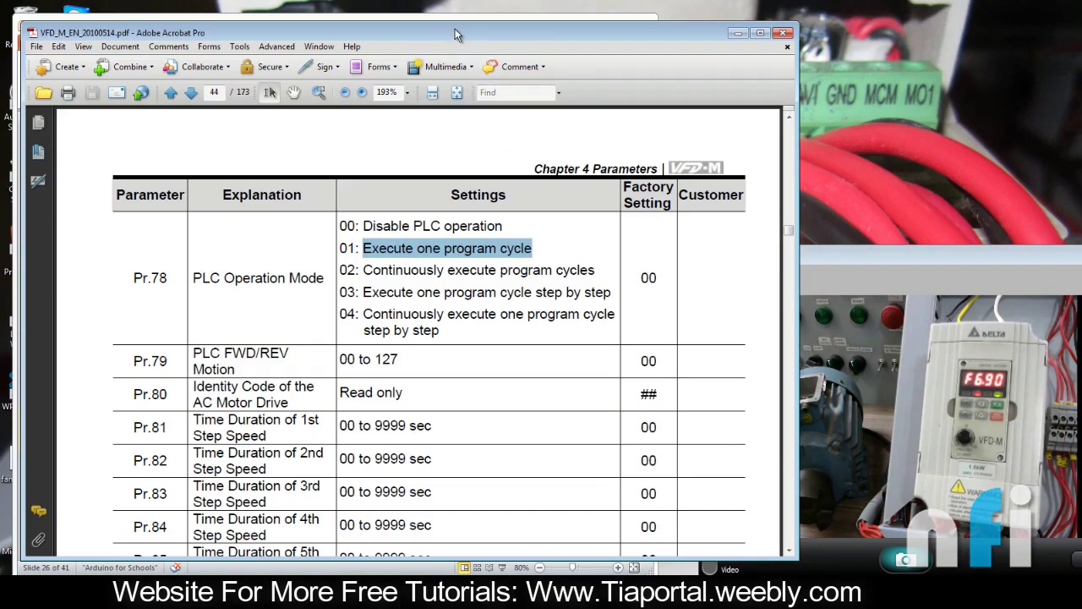
Step: Shift the manual window left and switch to the Automation Studio diagram, selecting the M3 label
drag(469, 29, 407, 30)
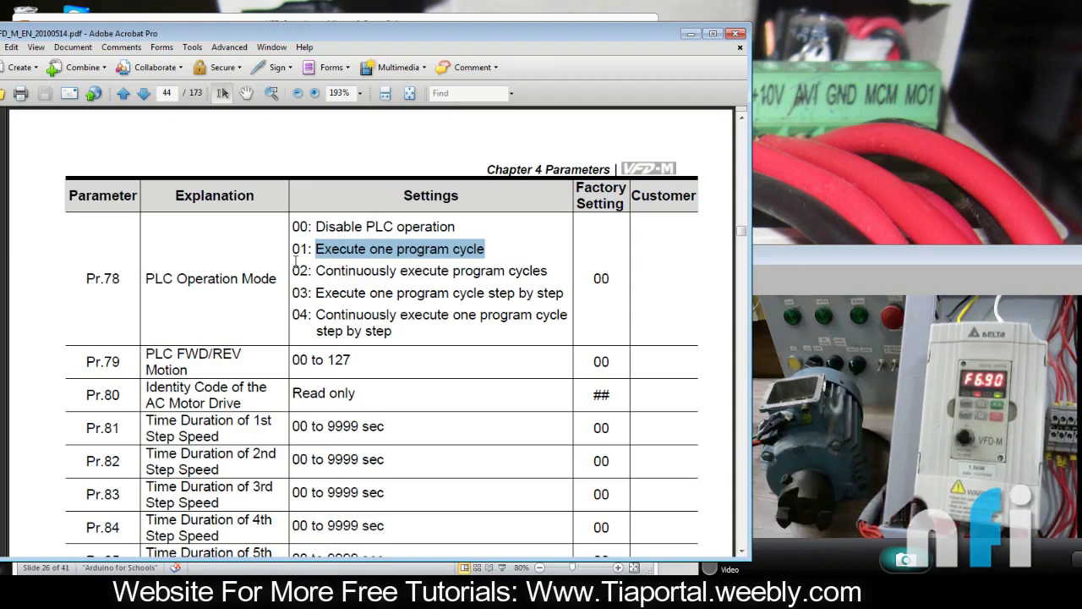
key(alt+Tab)
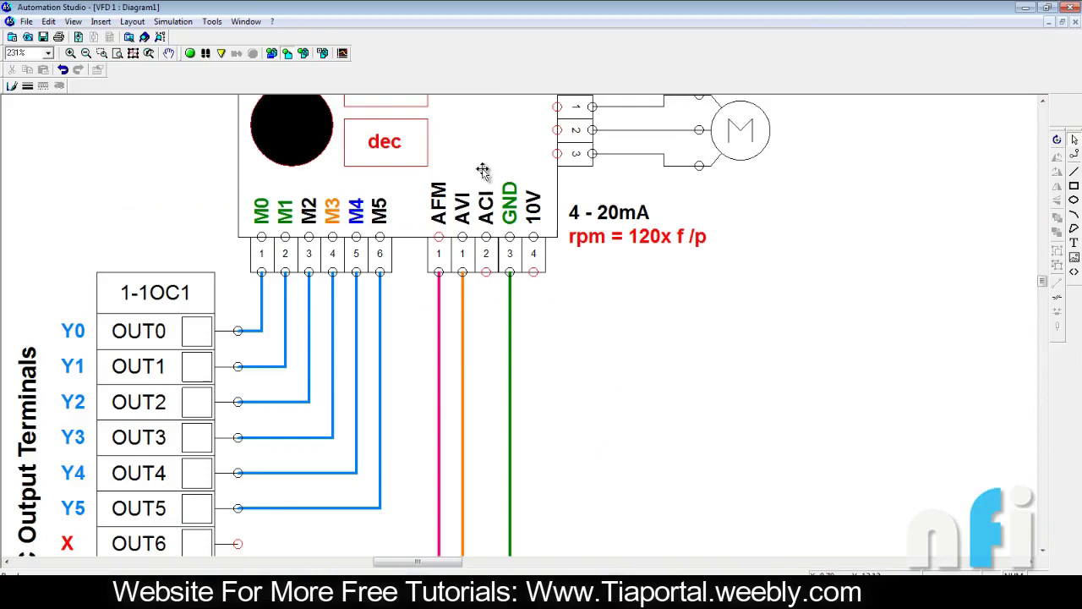
click(342, 211)
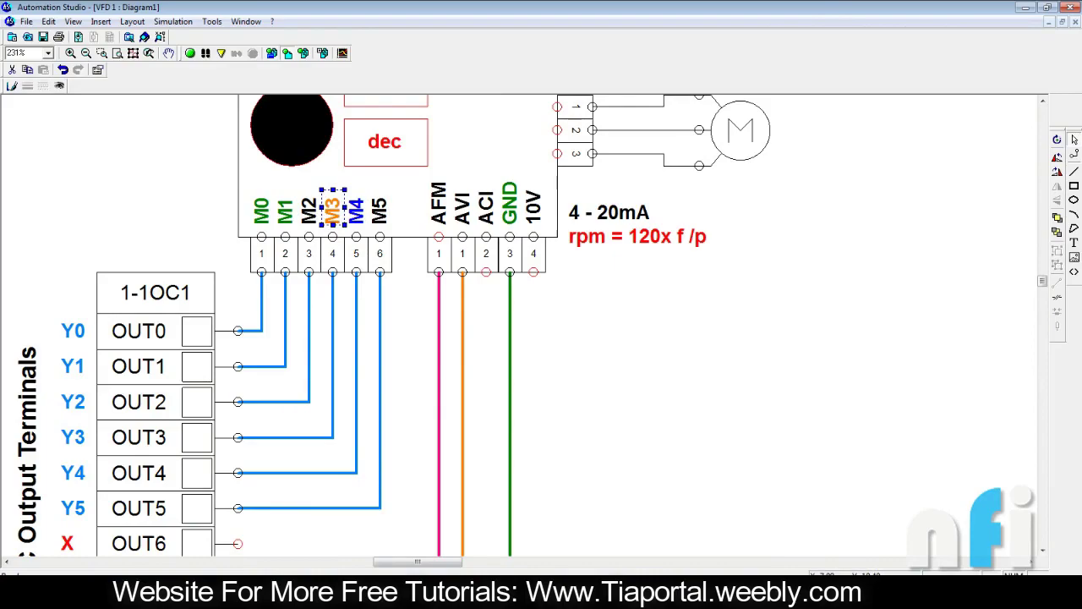
Step: Return to the manual and scroll back to the page 39 input terminal table
key(alt+Tab)
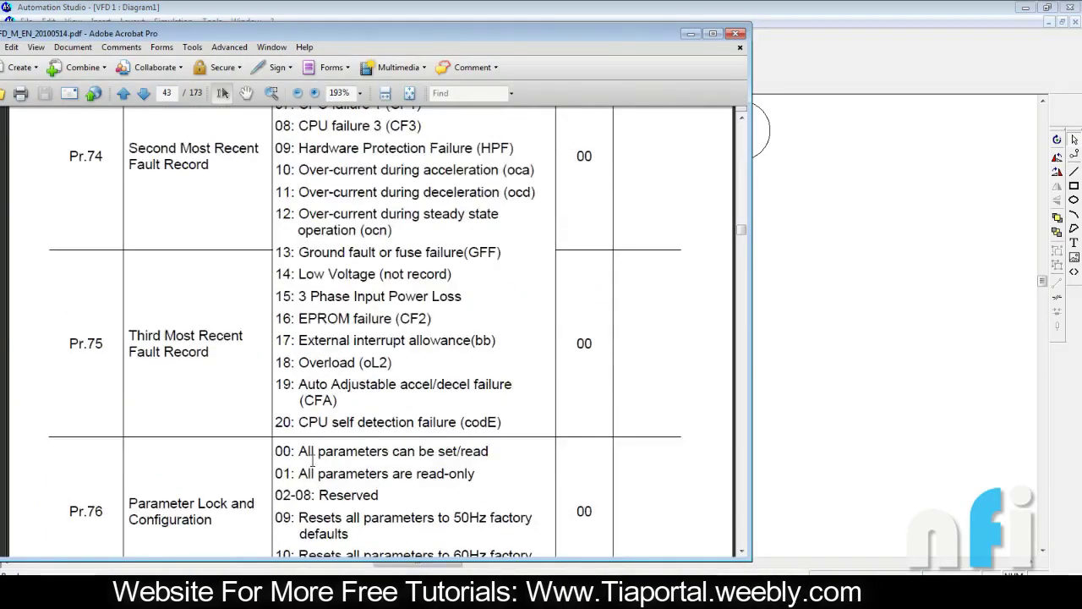
scroll(312, 459, up, 20)
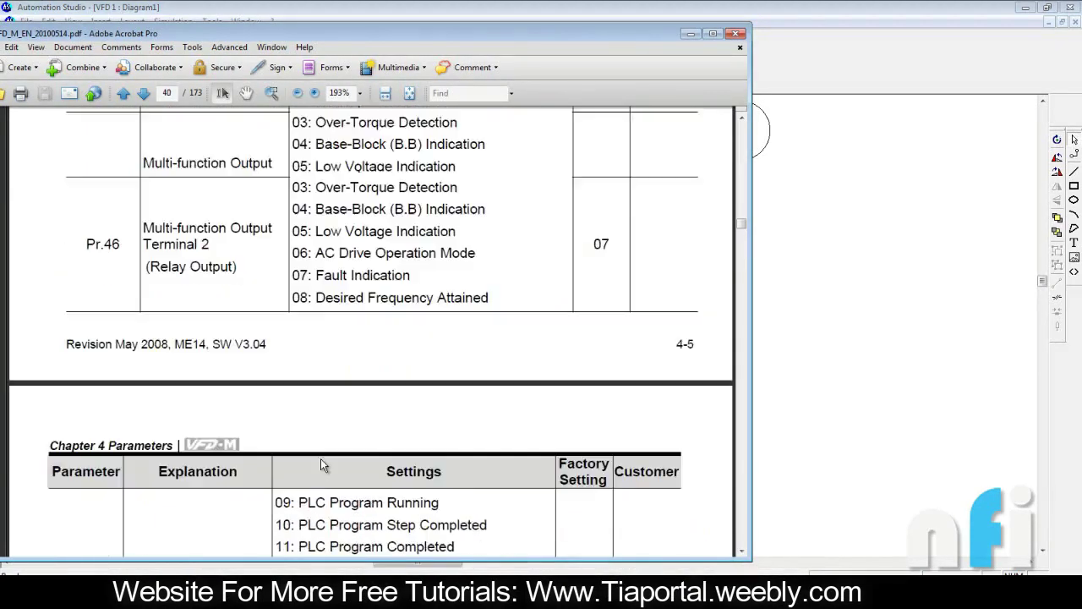
scroll(321, 460, up, 15)
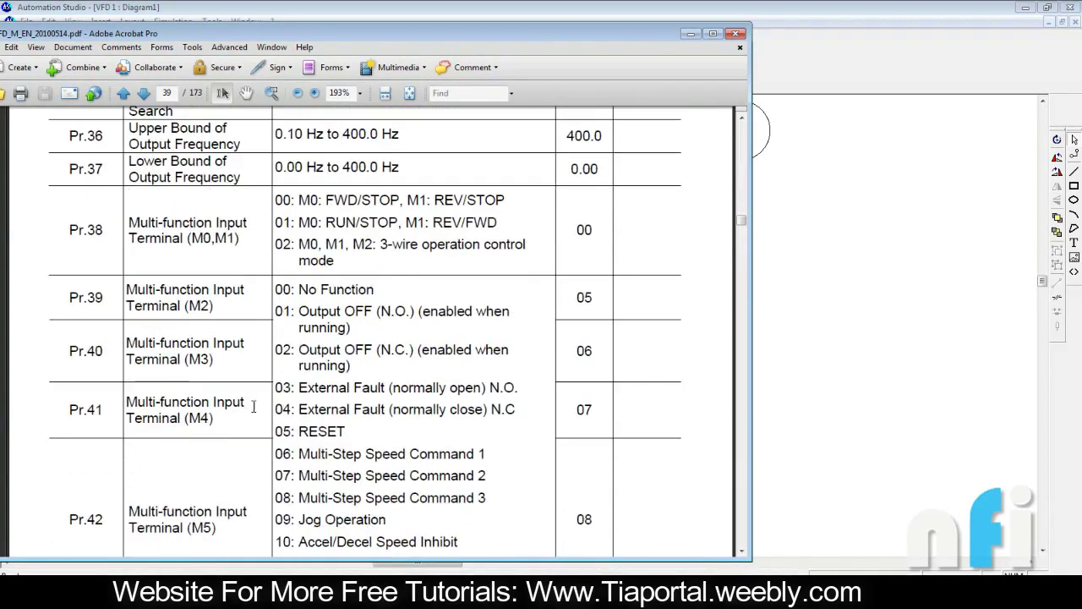
drag(135, 351, 246, 380)
scroll(287, 389, down, 10)
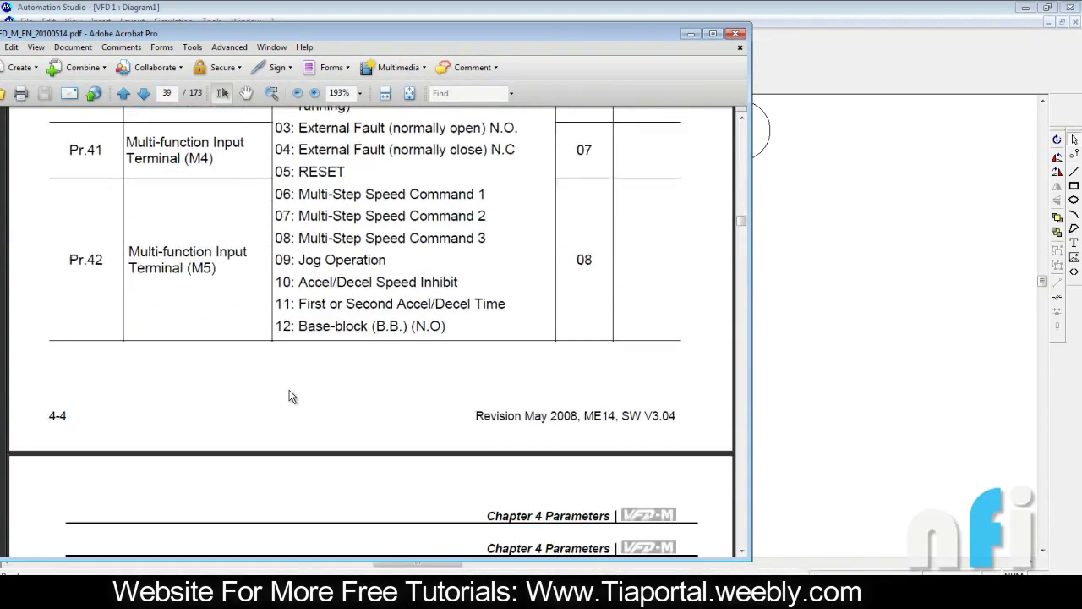
Step: Highlight the '16: Run PLC Program' setting and the Pr.40 row, then switch to the webcam view
drag(296, 315, 426, 314)
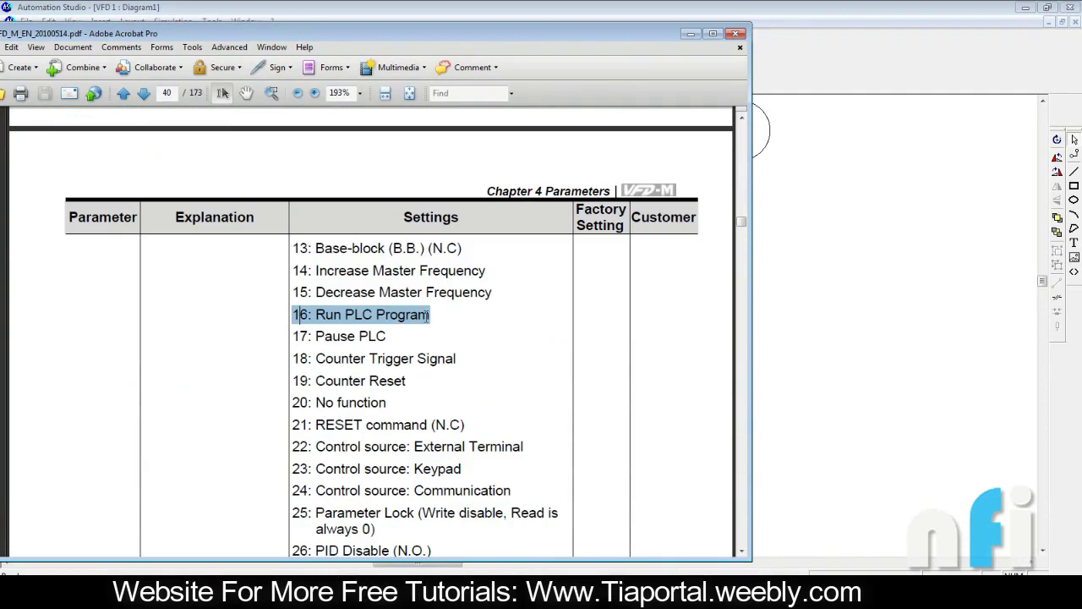
scroll(405, 349, up, 5)
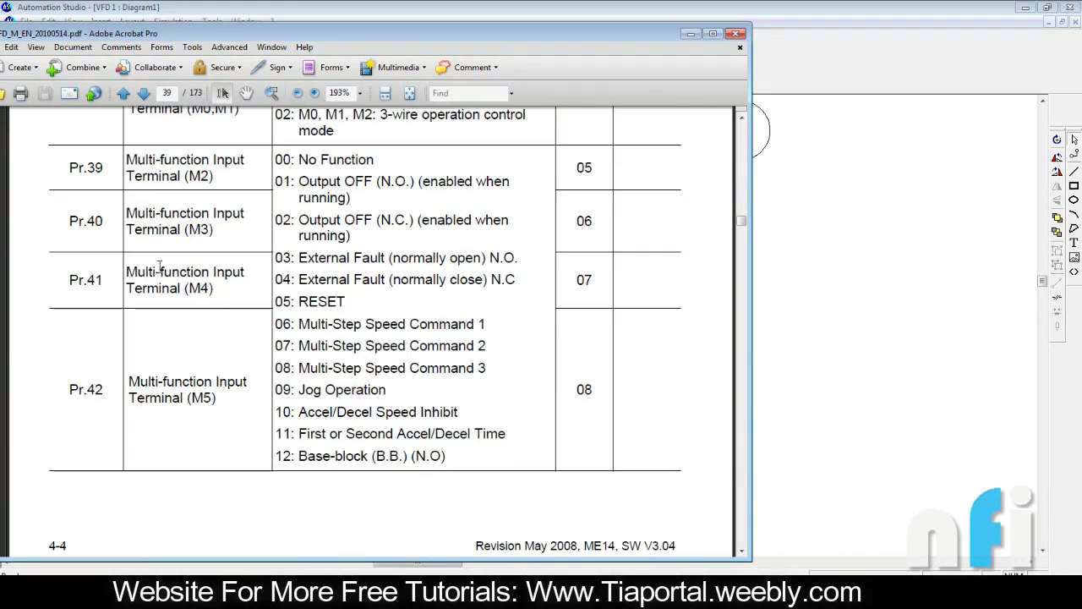
drag(127, 226, 176, 226)
click(87, 223)
key(alt+Tab)
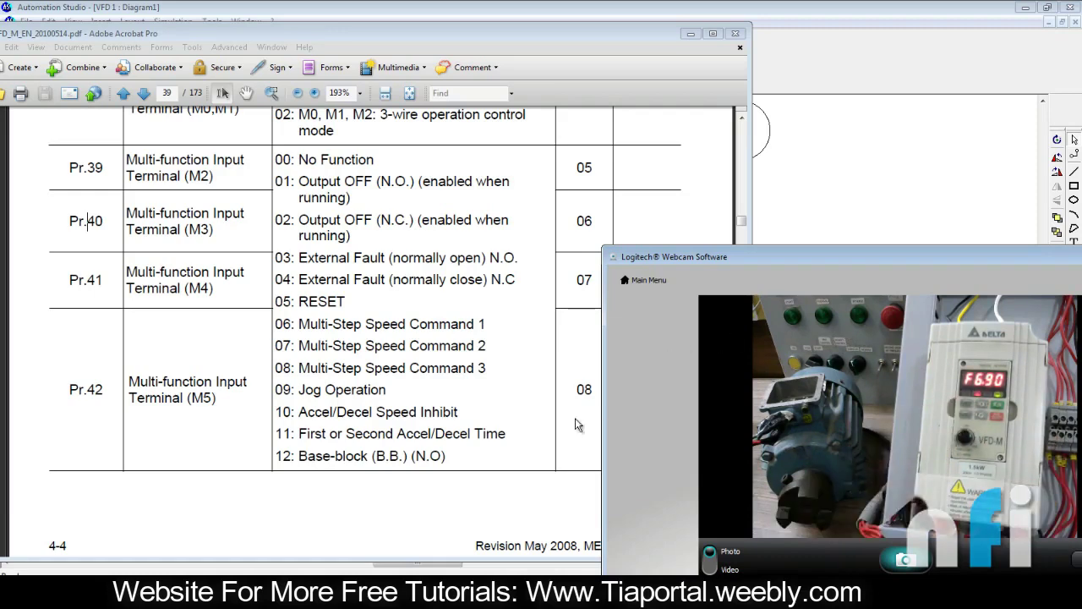
Step: Start online monitoring in WPLSoft and force M30 on, then off, to pulse Y0
click(300, 571)
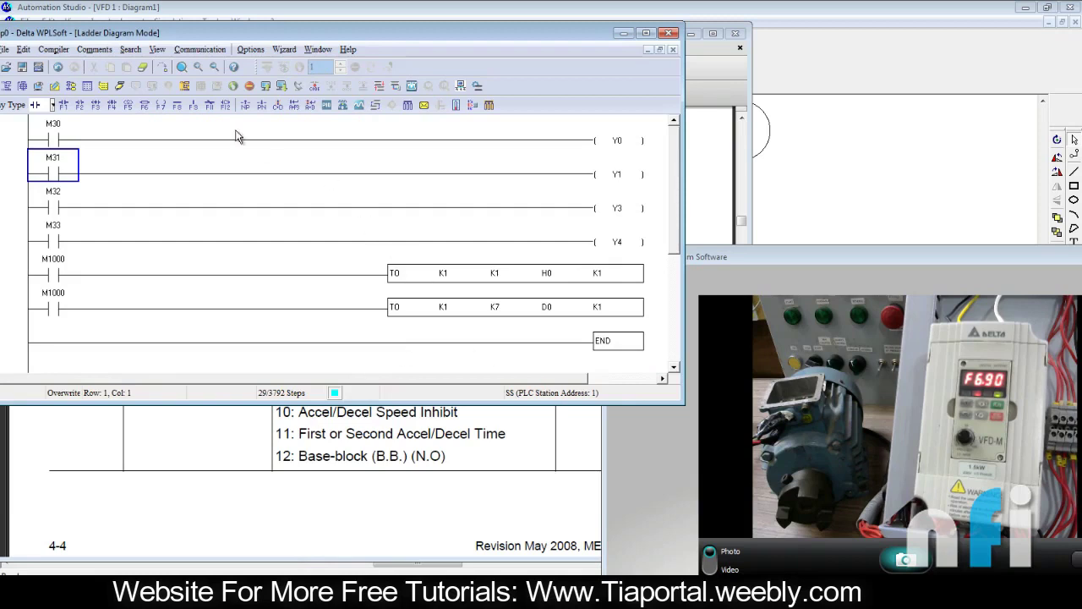
click(119, 85)
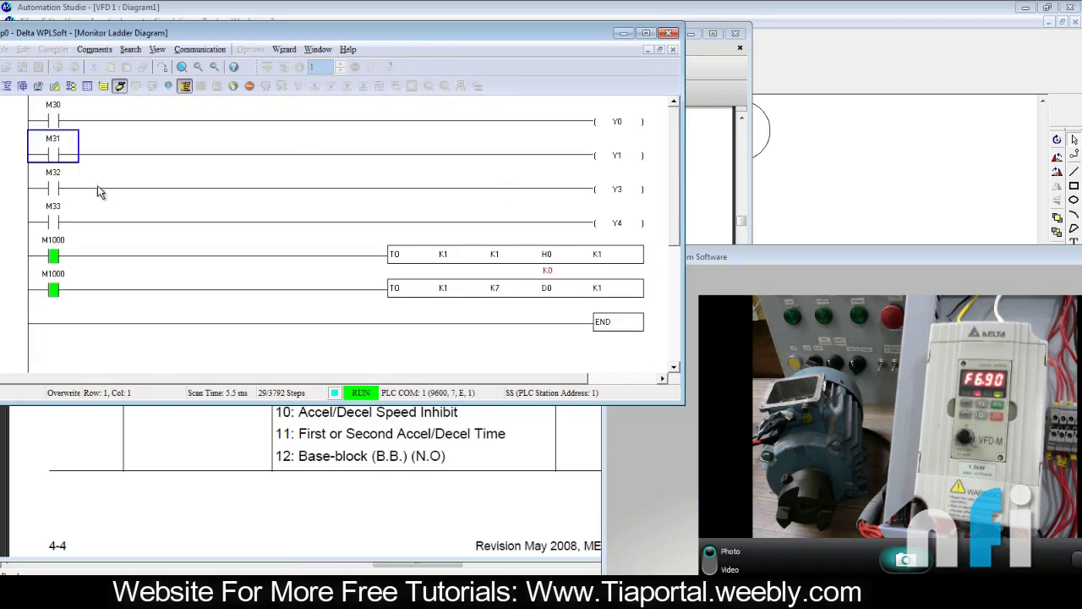
click(52, 188)
click(53, 118)
right_click(54, 115)
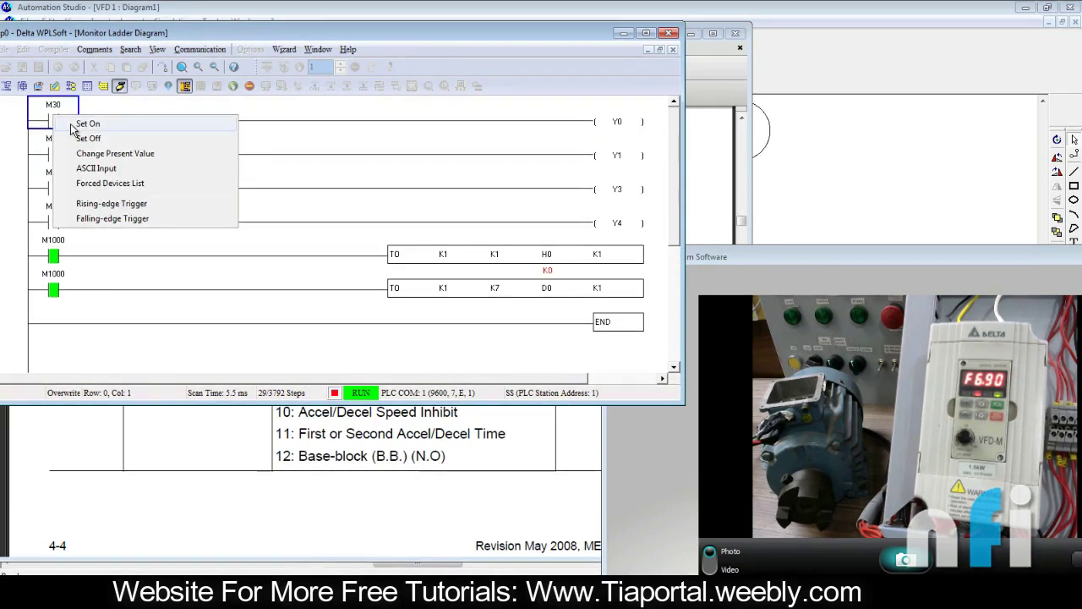
click(75, 124)
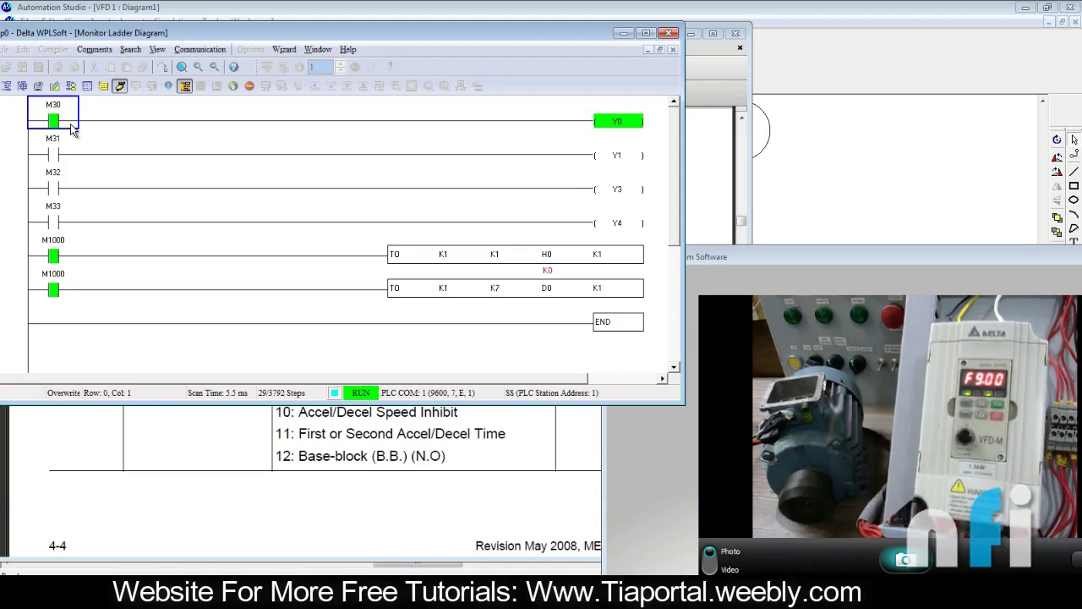
right_click(70, 124)
click(91, 144)
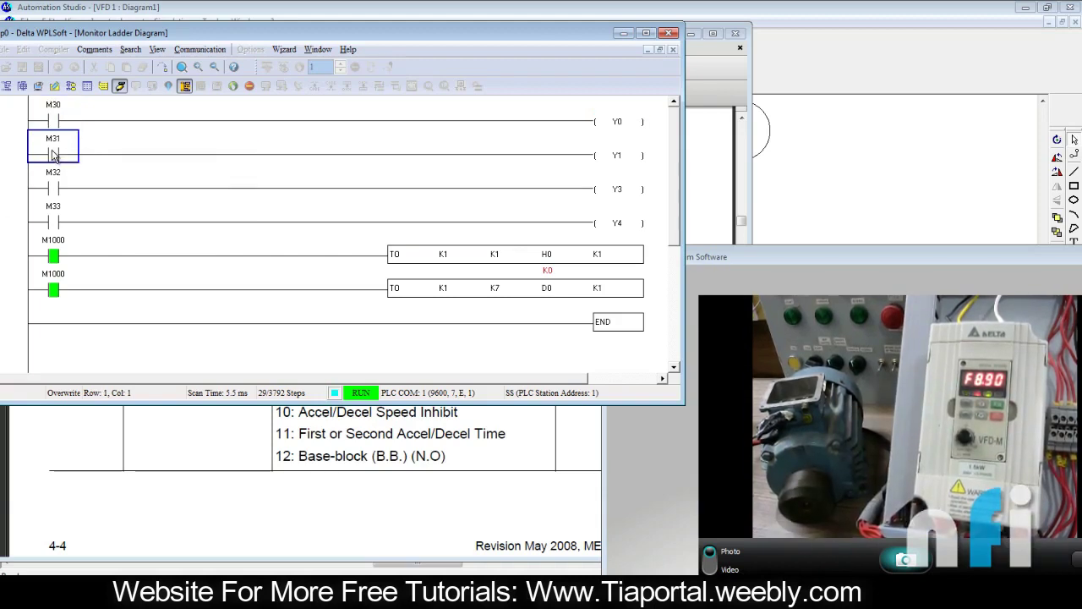
Step: Force M31 on to energise Y1, then off again, and select the M32 contact
right_click(54, 150)
click(84, 159)
right_click(55, 152)
click(87, 173)
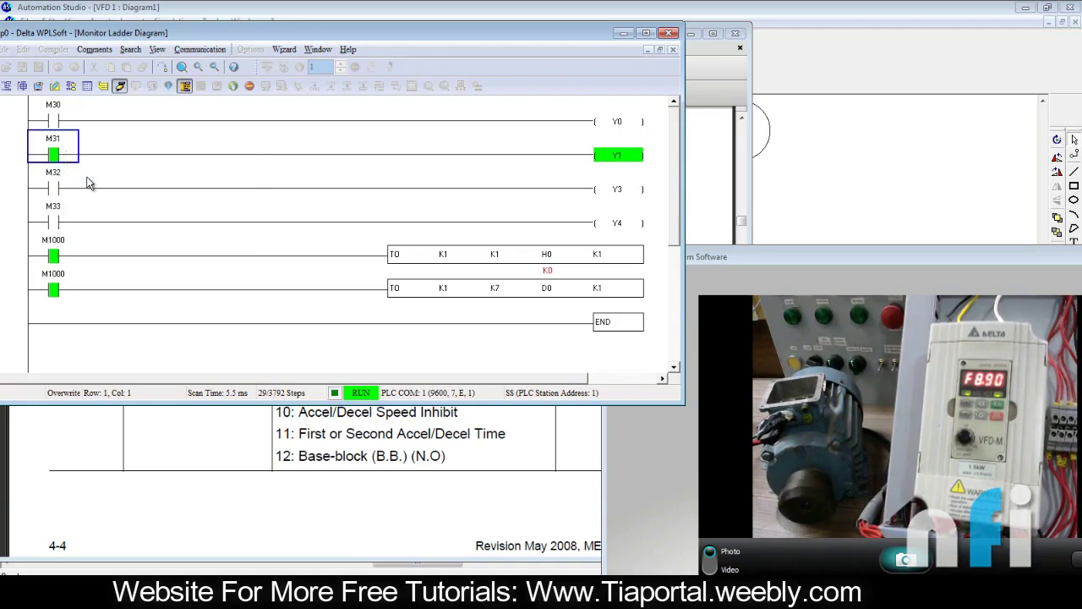
click(64, 189)
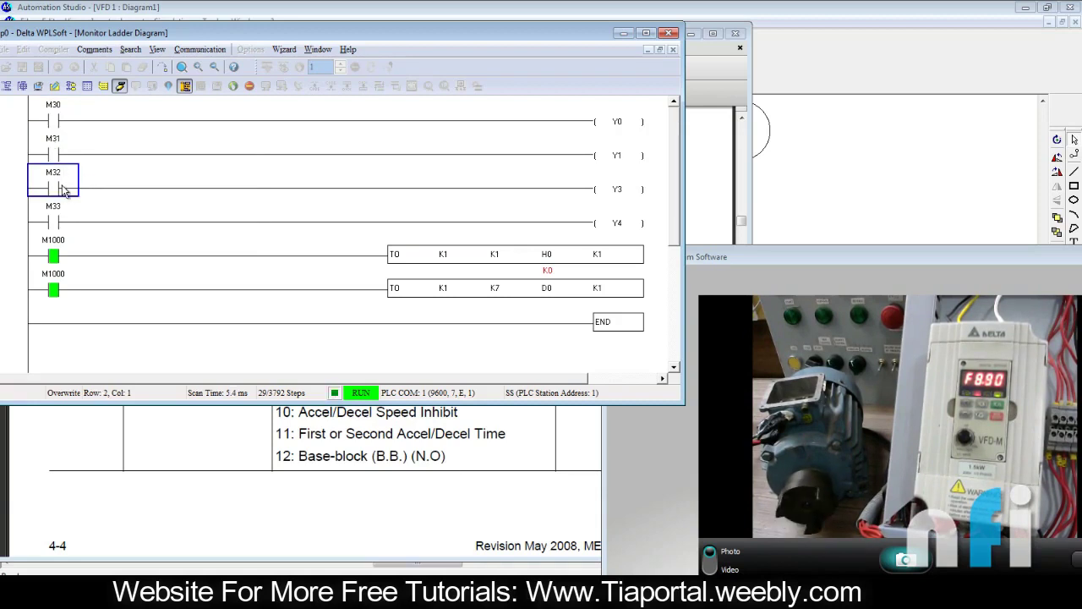
Step: Force M32 on with Set On so Y3 energises and the drive reaches H 9.80
right_click(64, 189)
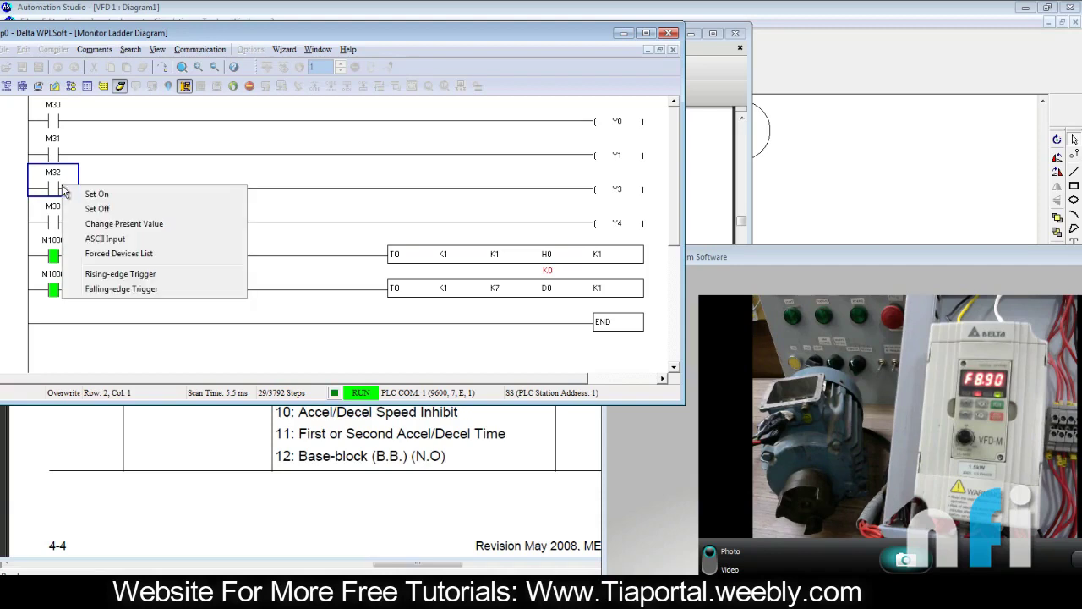
click(78, 196)
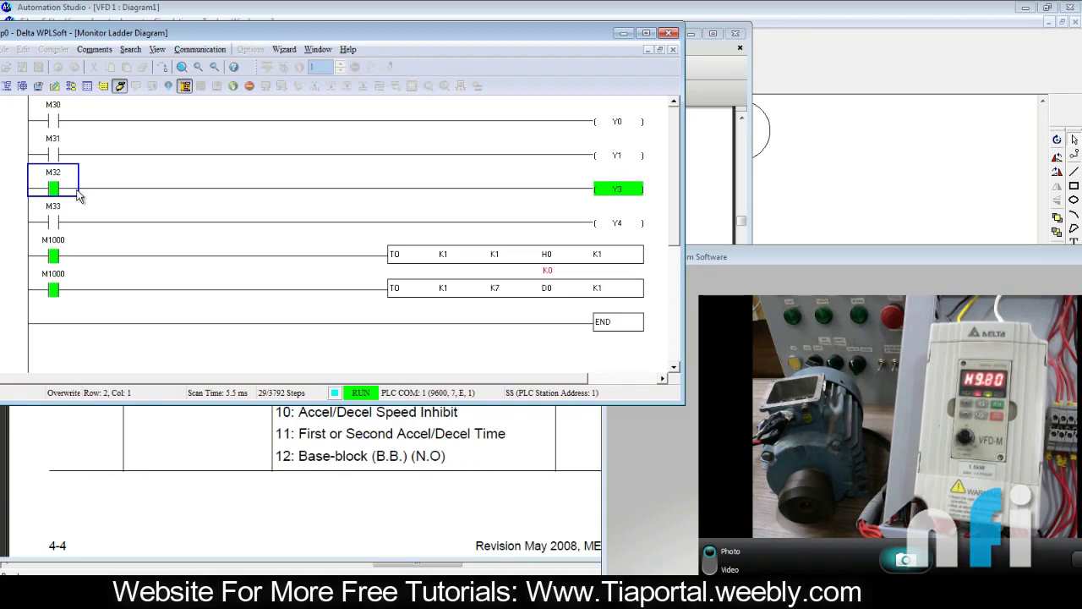
Step: Force M32 off and then back on, leaving the Y3 coil energised
right_click(74, 188)
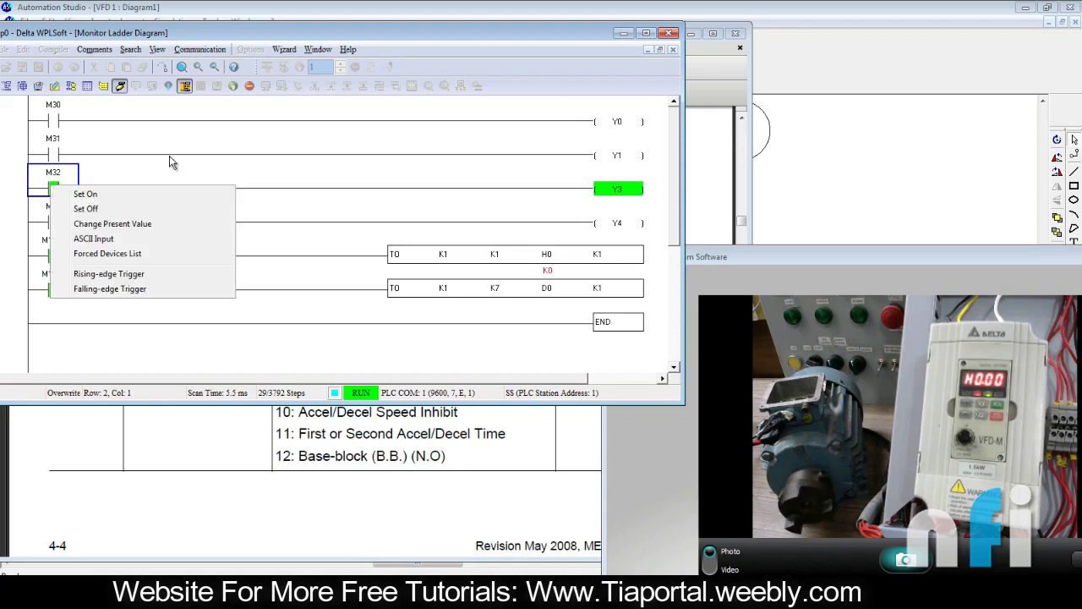
click(155, 146)
right_click(57, 188)
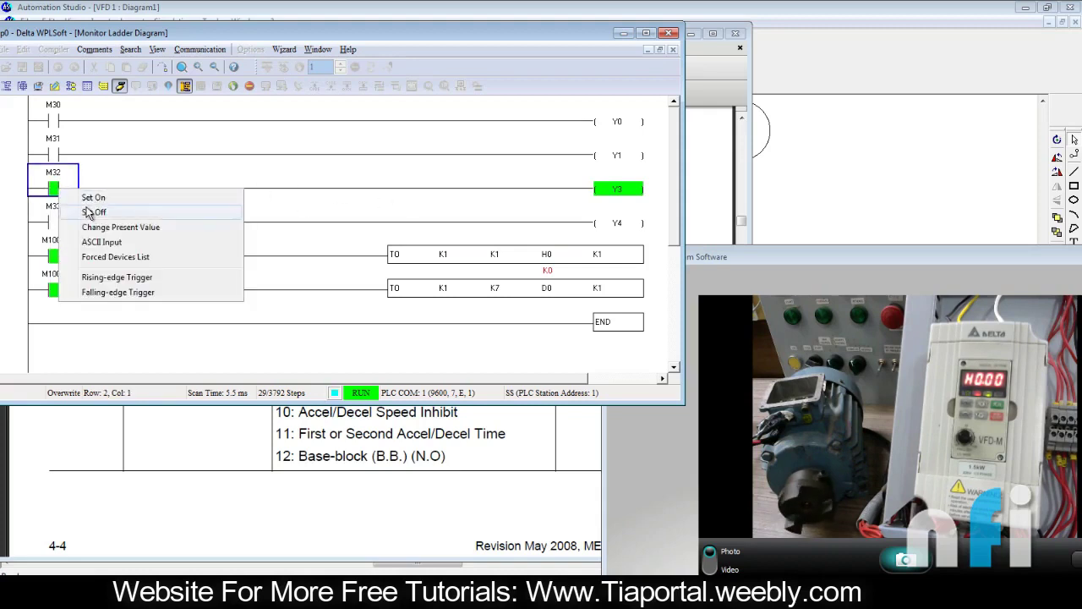
click(88, 204)
right_click(56, 180)
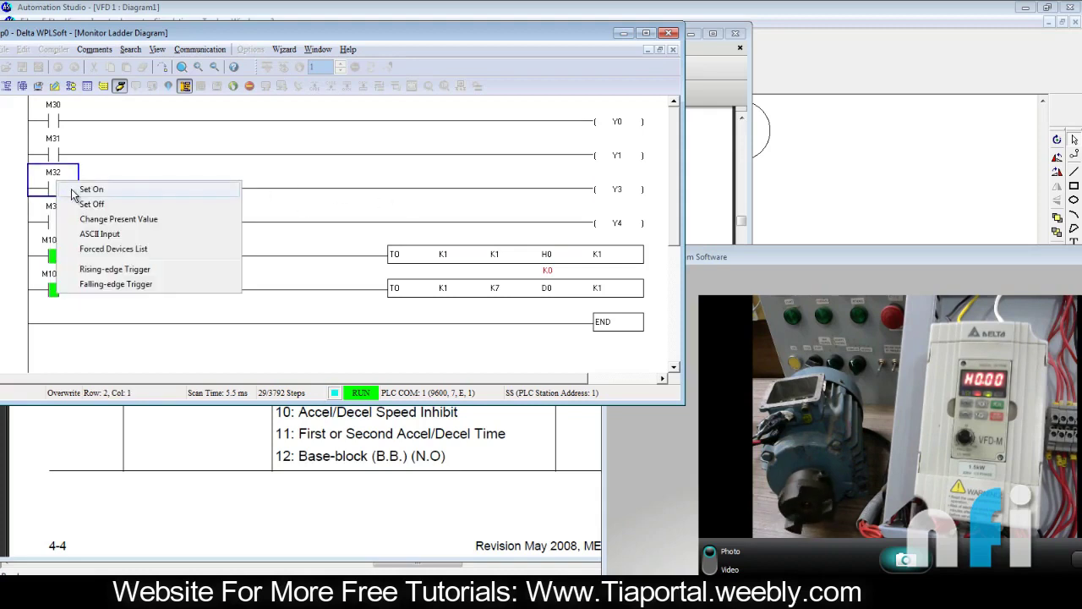
click(90, 189)
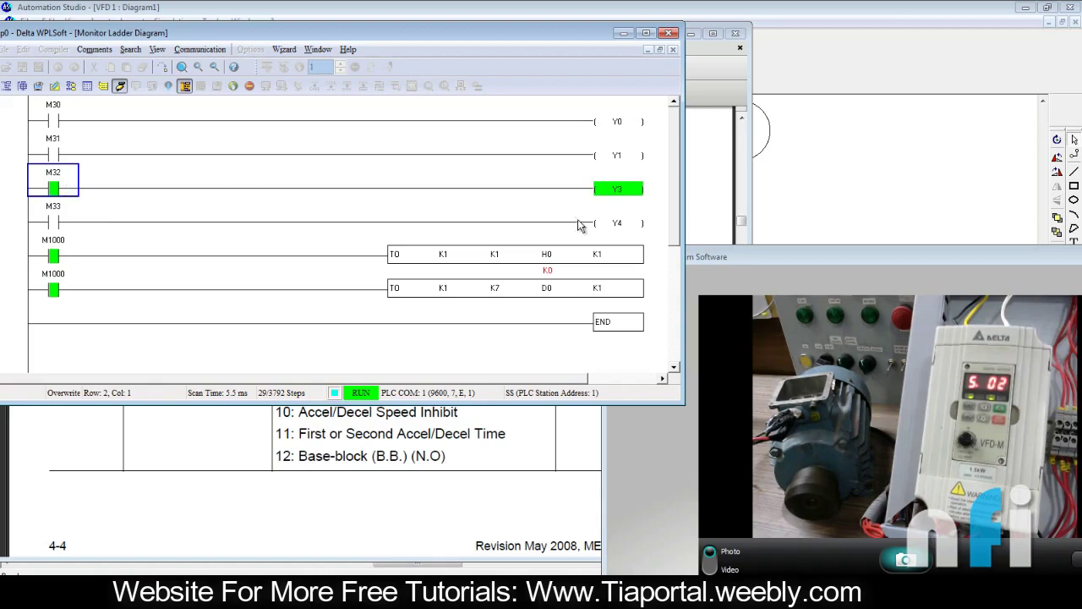
Step: Inspect the M32 rung's Y3 and Y0 coils, then force M32 off to de-energise Y3
key(End)
click(56, 194)
click(630, 191)
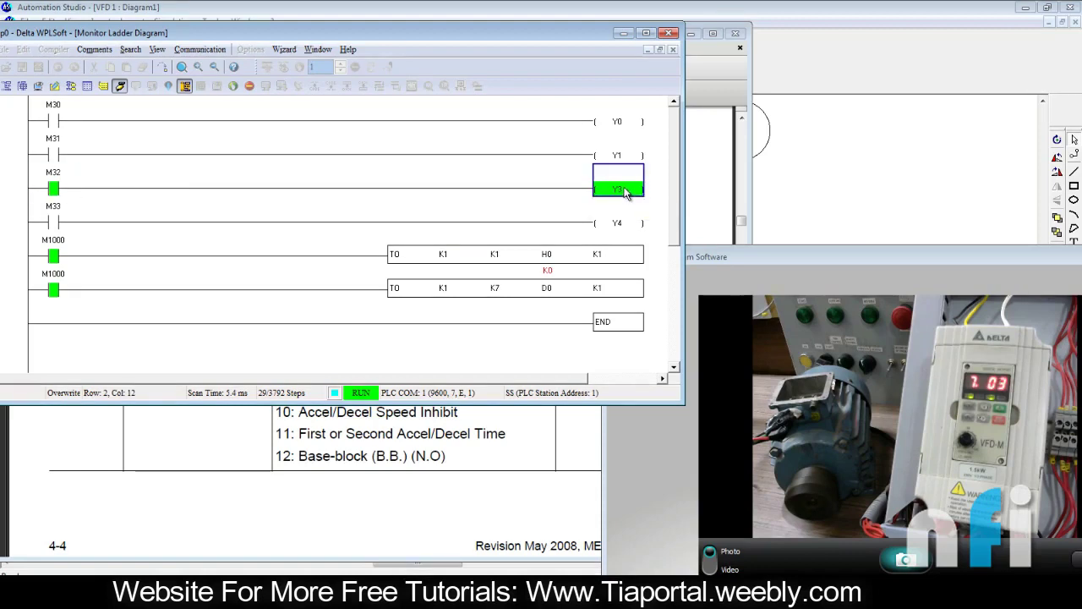
click(56, 193)
click(606, 123)
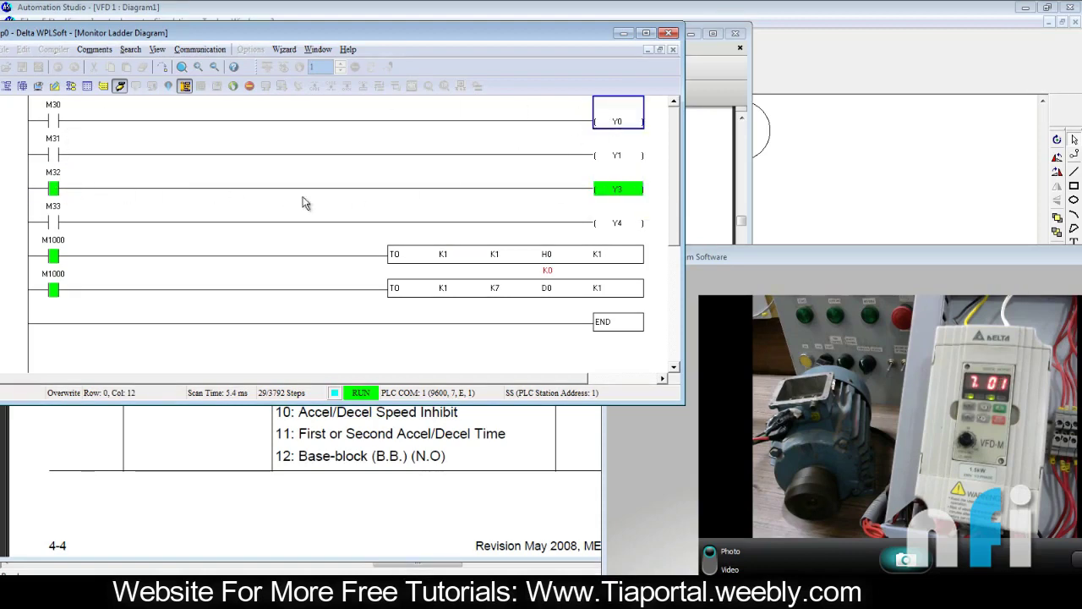
right_click(72, 192)
click(81, 222)
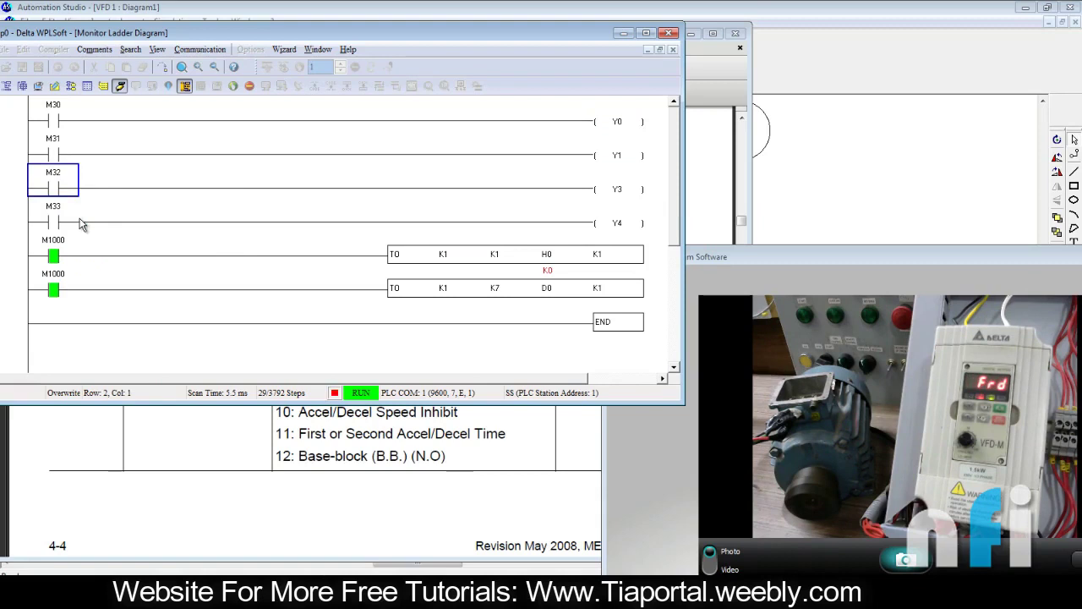
Step: Force M30 on to energise Y0, then switch it off again
right_click(56, 123)
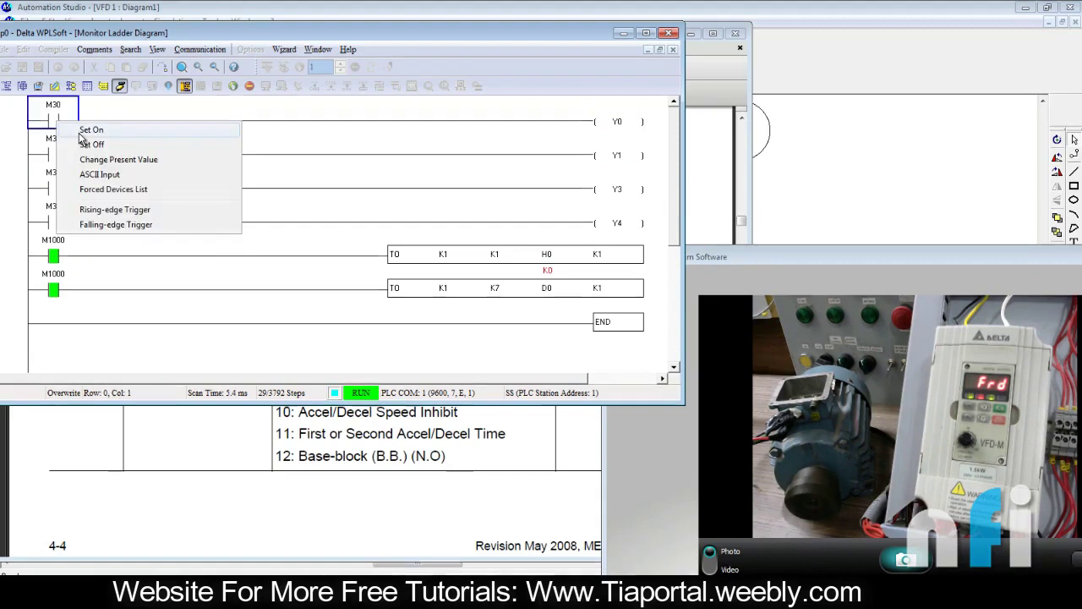
click(81, 134)
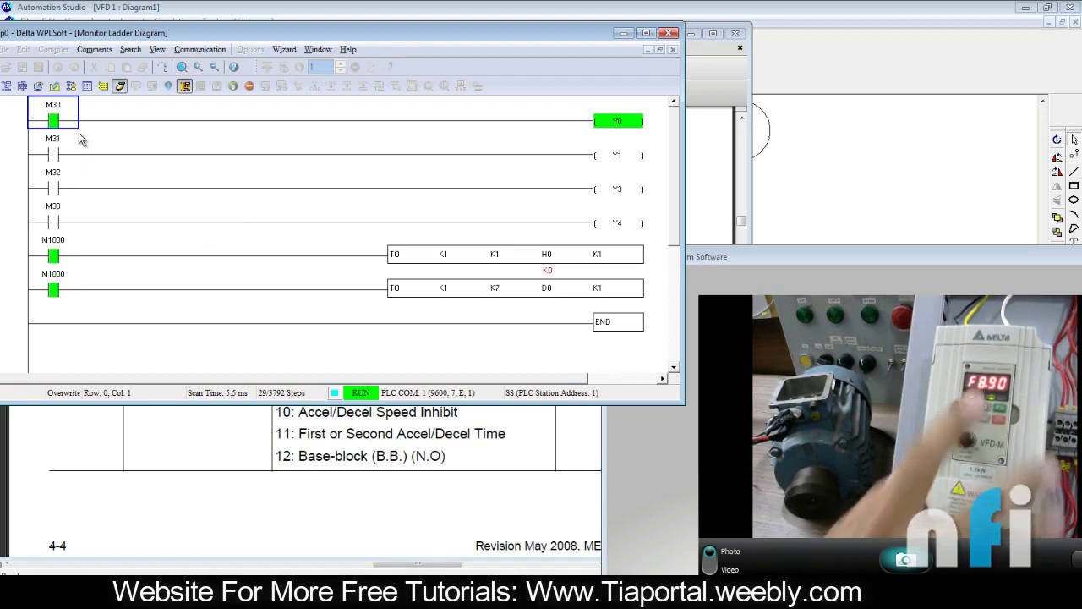
right_click(80, 138)
click(96, 140)
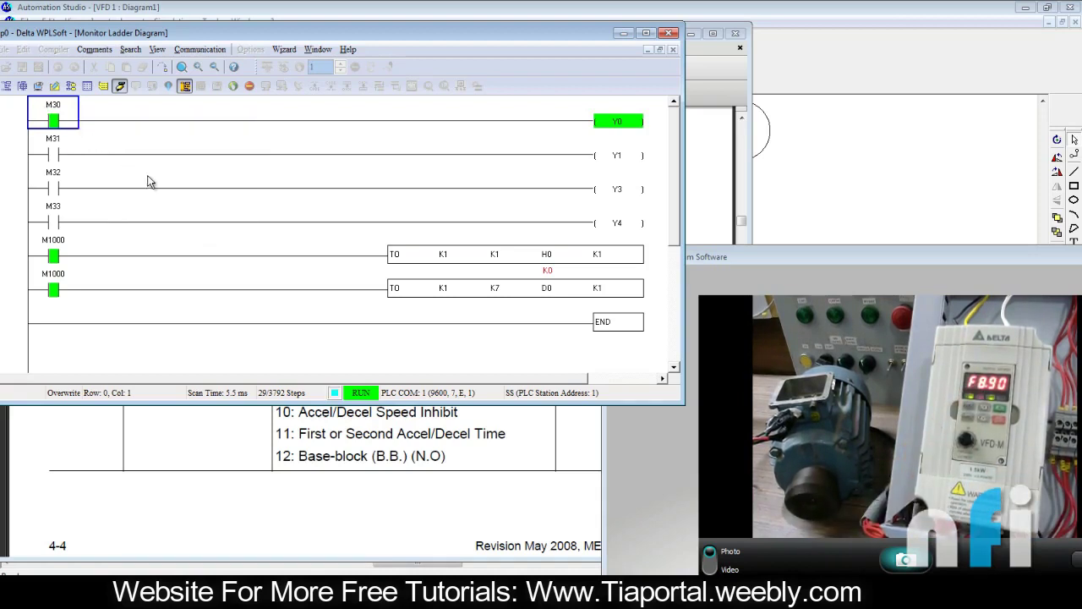